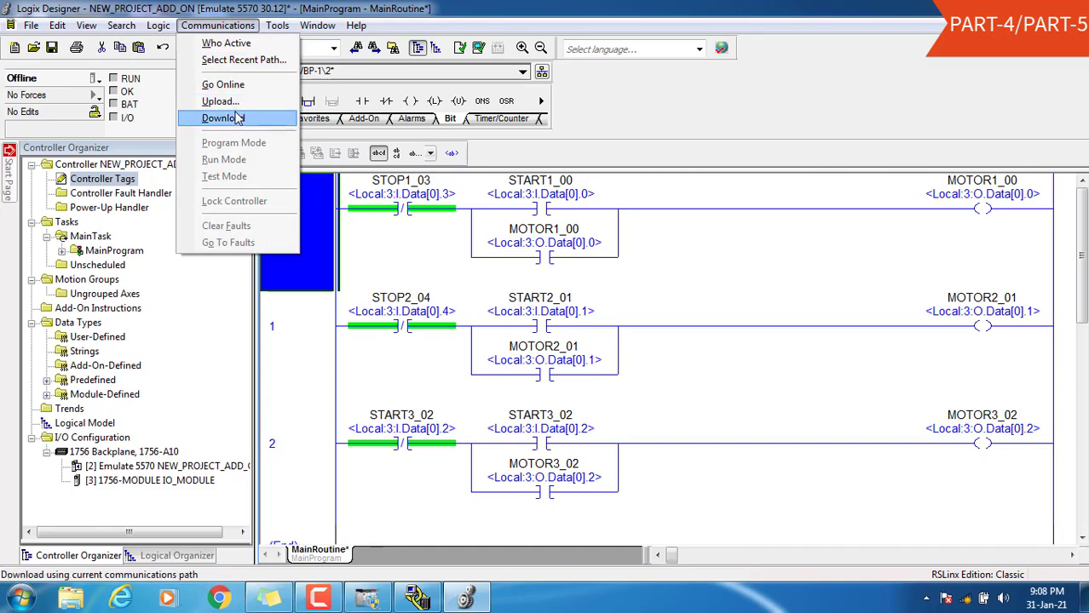
# Download the NEW_PROJECT_ADD_ON project to the emulated controller at AB_VBP-1\2 and return the controller to Remote Run mode.
pyautogui.click(228, 118)
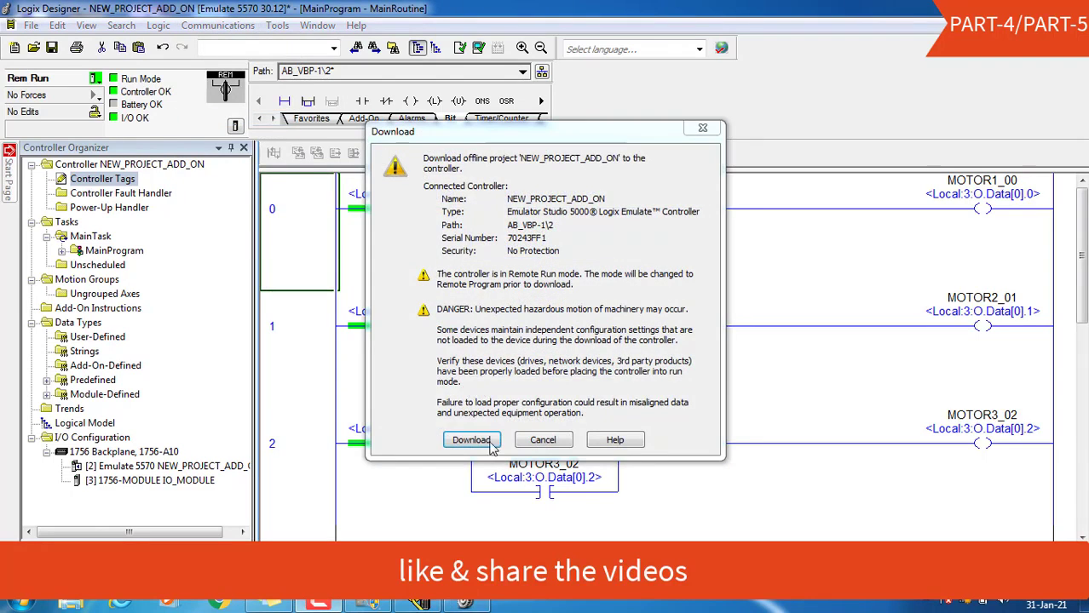
pyautogui.click(473, 439)
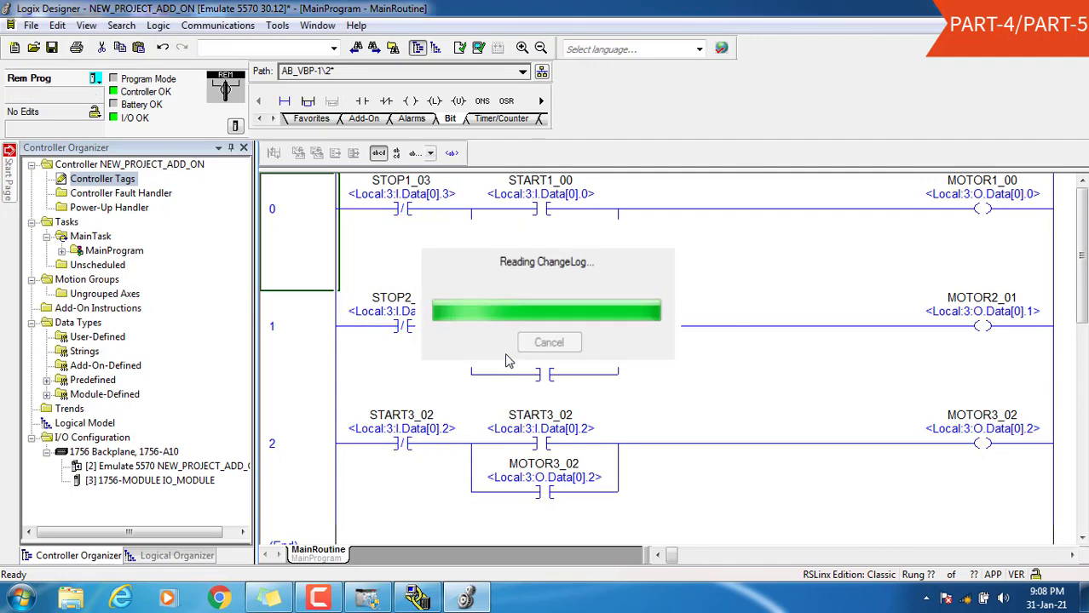
pyautogui.click(595, 346)
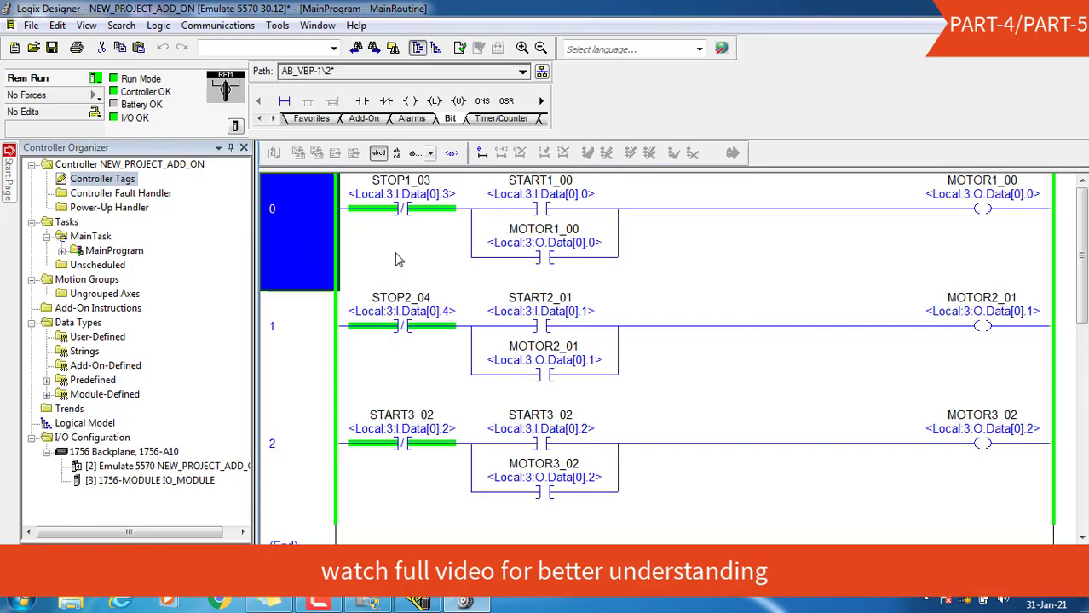
# Force the START1_00 contact in rung 0 on and enable all I/O forces in the controller.
pyautogui.rightClick(536, 207)
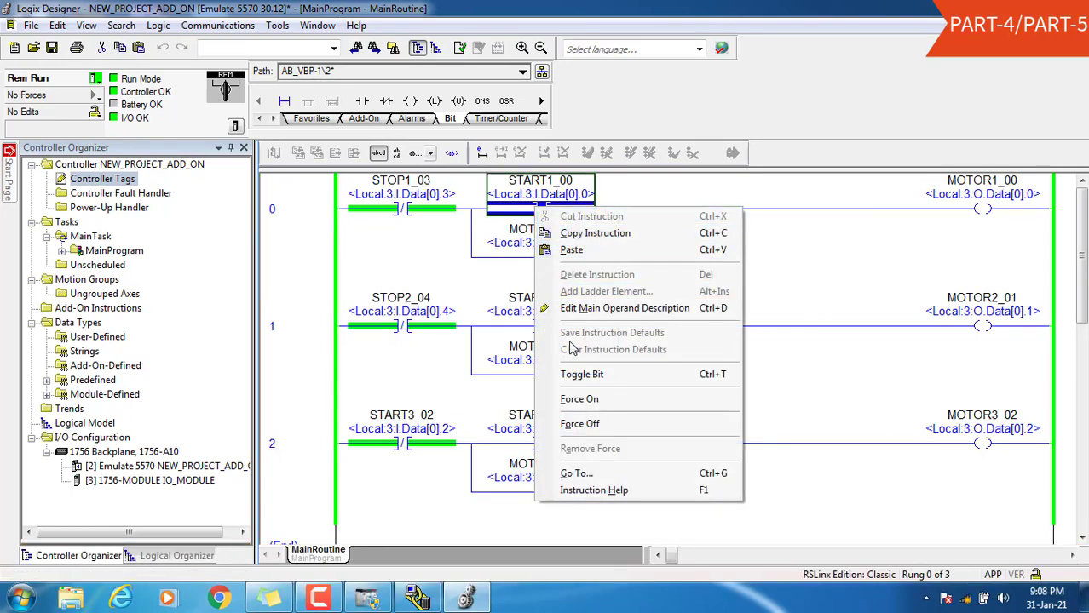
pyautogui.click(580, 399)
pyautogui.click(287, 246)
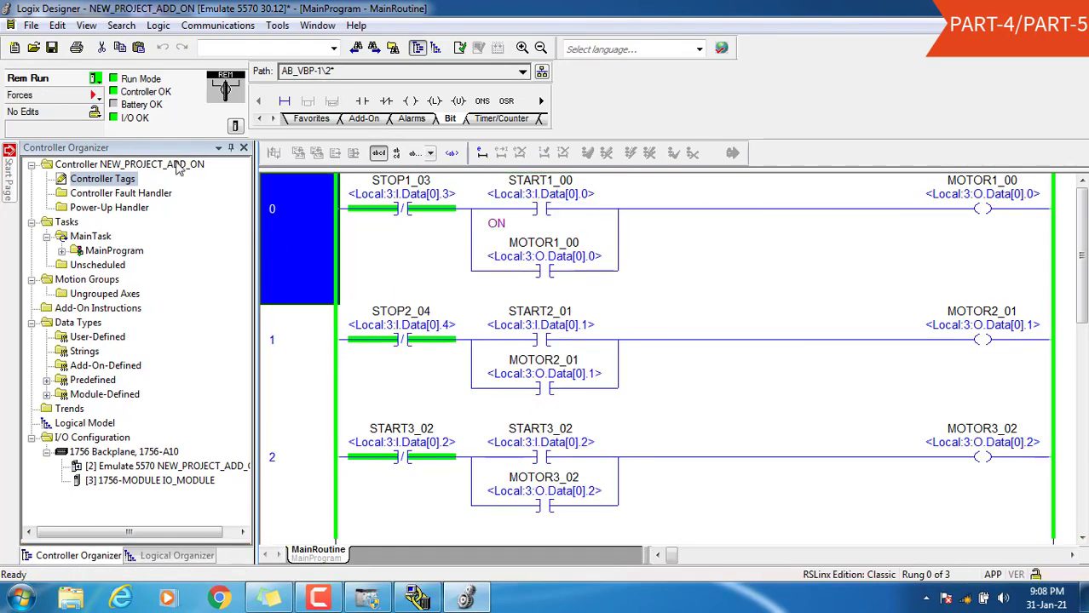
pyautogui.click(94, 95)
pyautogui.moveTo(120, 115)
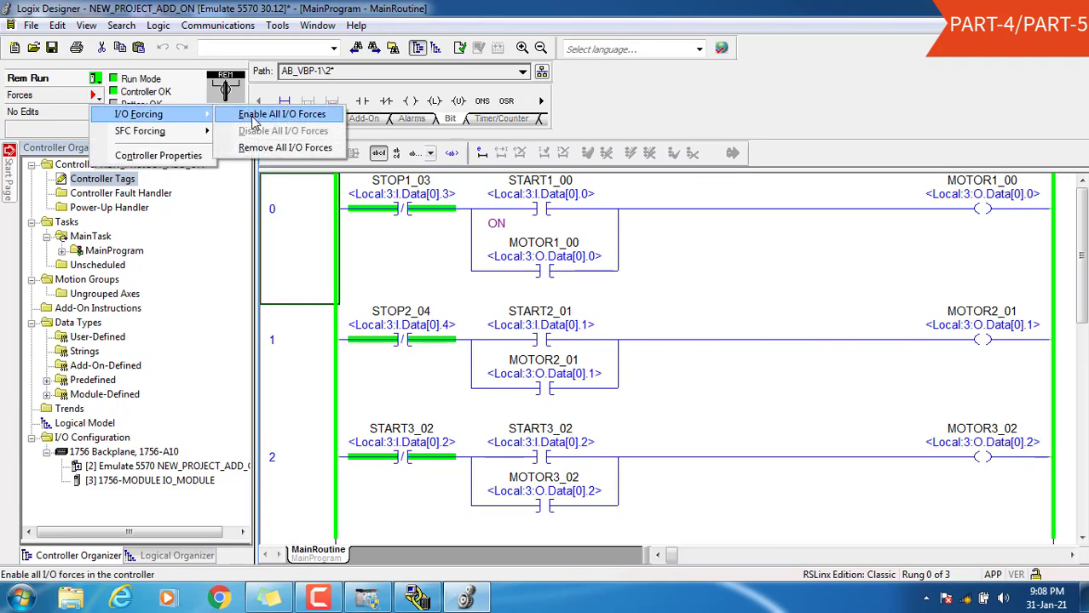
pyautogui.click(255, 116)
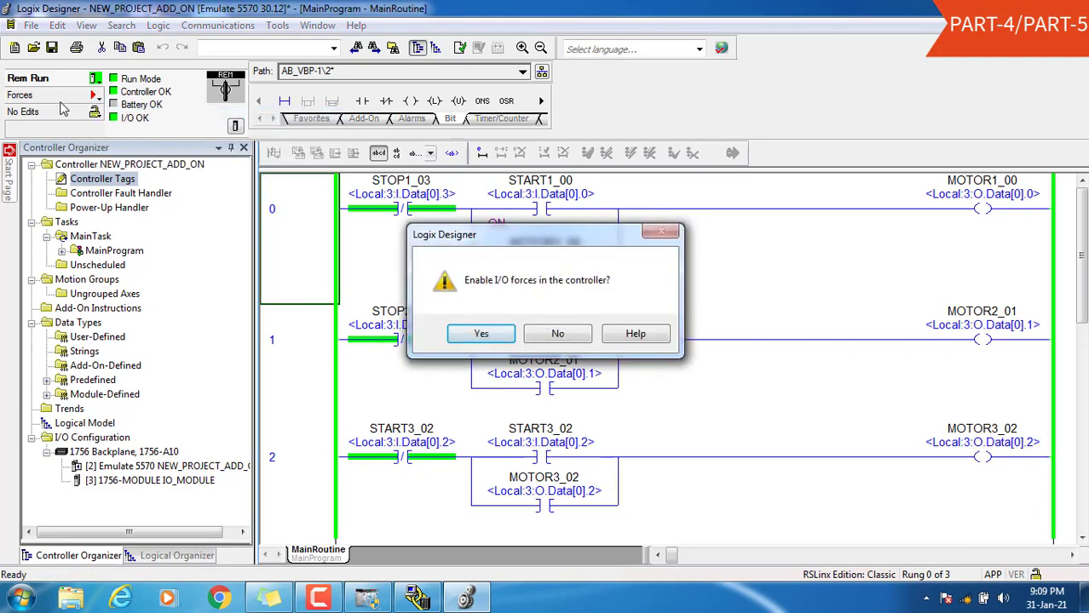
pyautogui.click(480, 333)
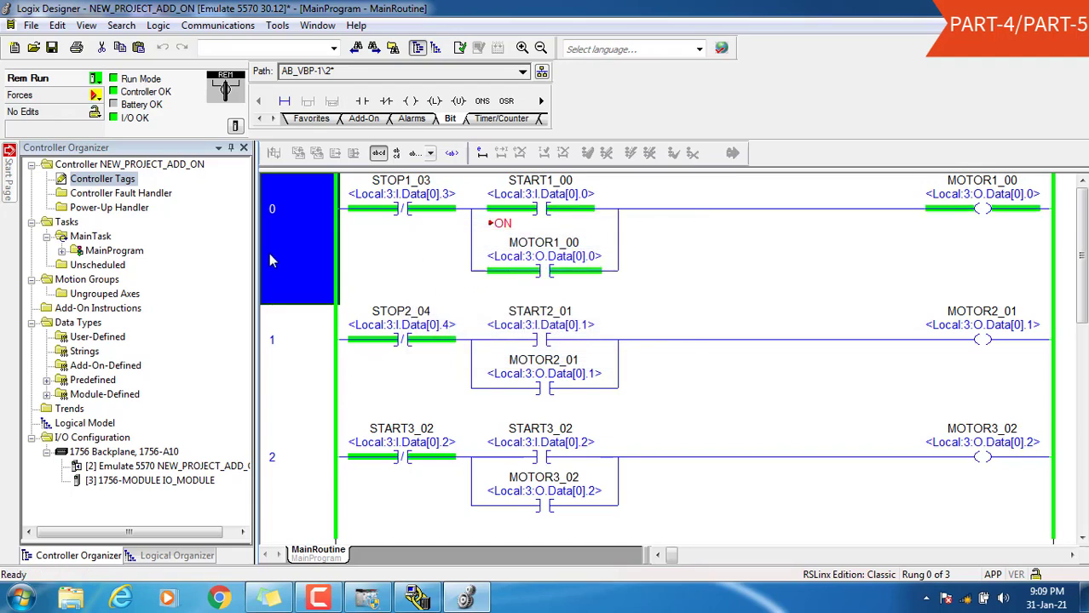
# Force the START1_00 contact in rung 0 off.
pyautogui.rightClick(560, 205)
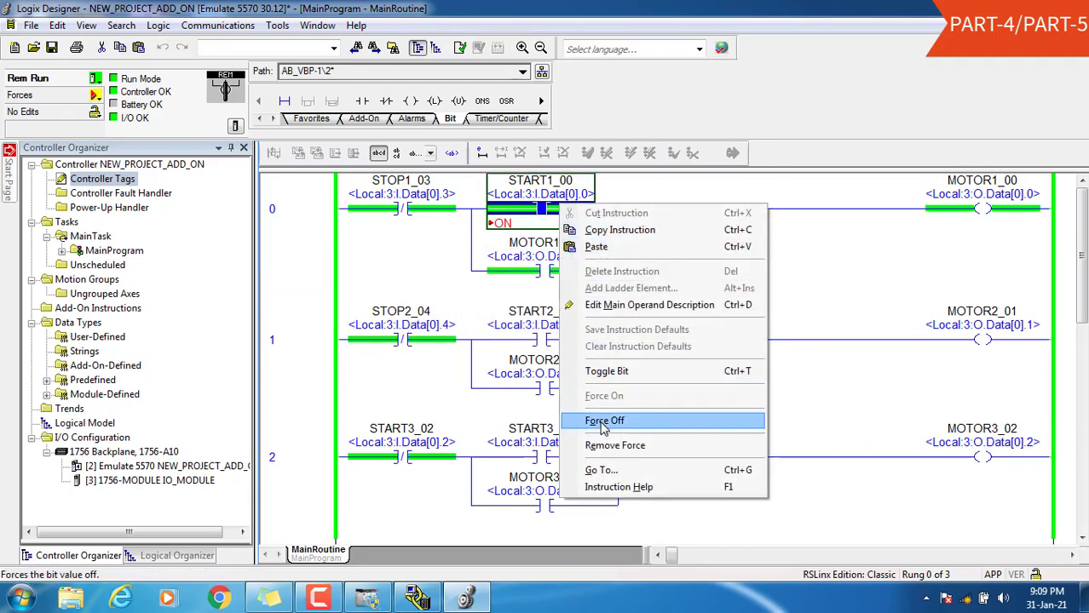
pyautogui.click(733, 420)
pyautogui.click(324, 224)
pyautogui.click(519, 231)
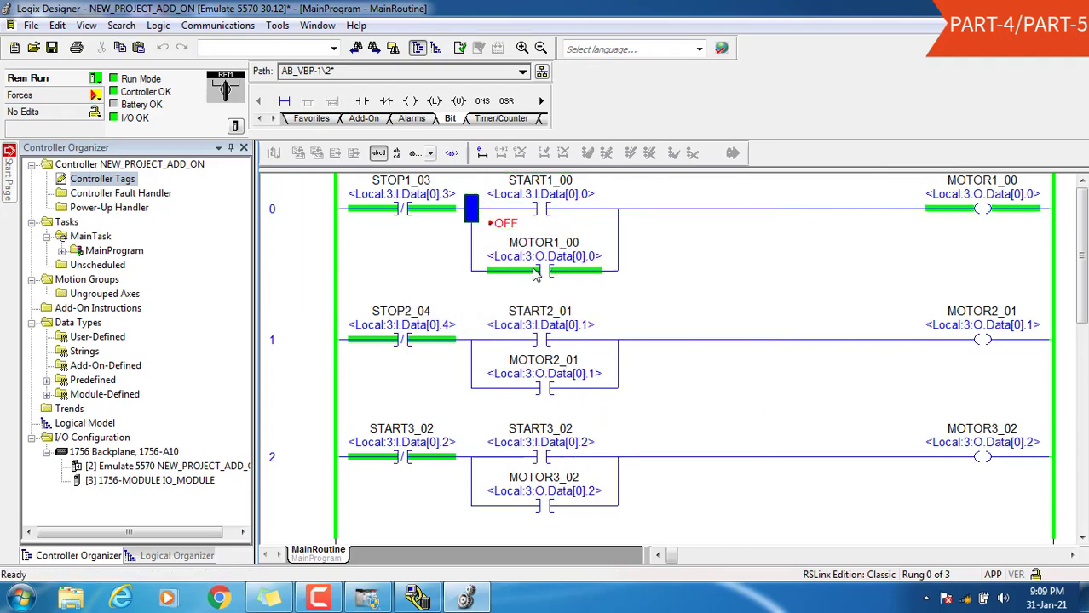
# Force the STOP1_03 contact in rung 0 on to stop the motor, and force it back off.
pyautogui.rightClick(353, 209)
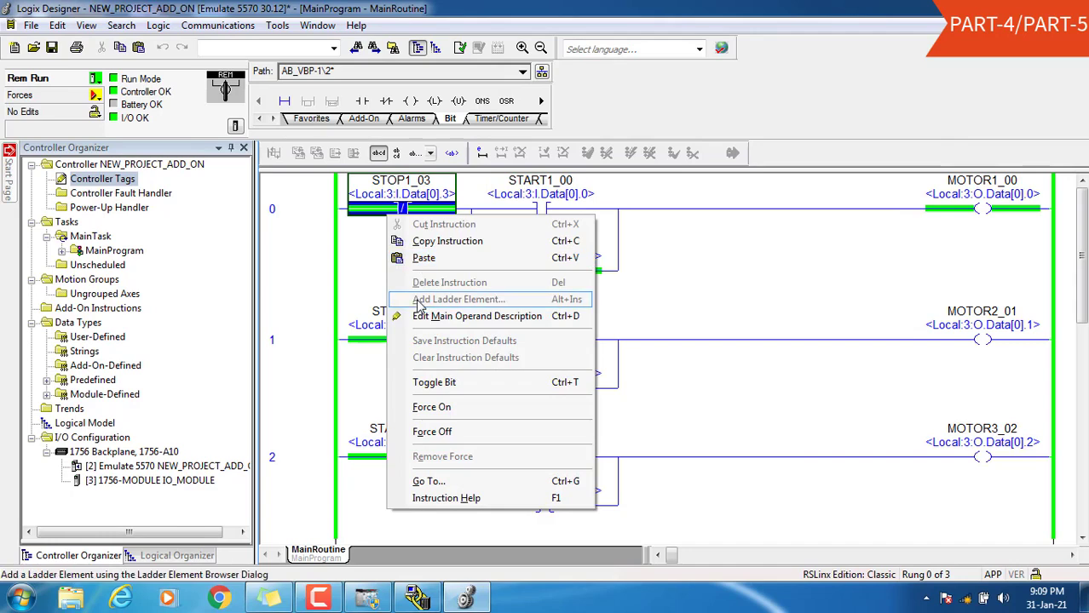
pyautogui.click(431, 409)
pyautogui.rightClick(353, 223)
pyautogui.click(442, 422)
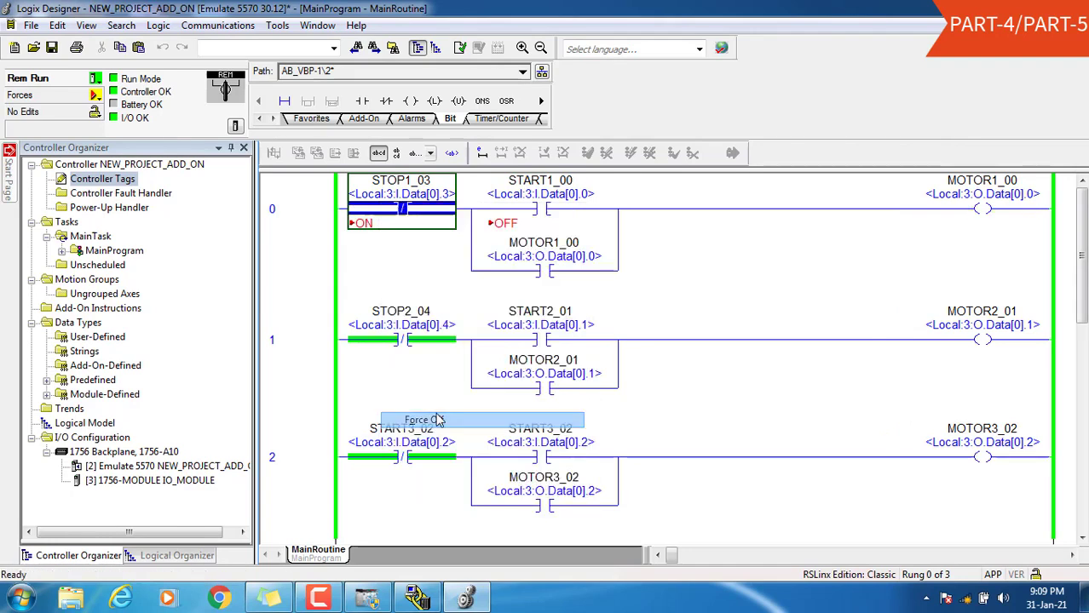
# Switch to Logix Emulate, display the I/O data of the slot 3 simulator module, and arrange its windows clear of the rung 0 contacts.
pyautogui.click(366, 598)
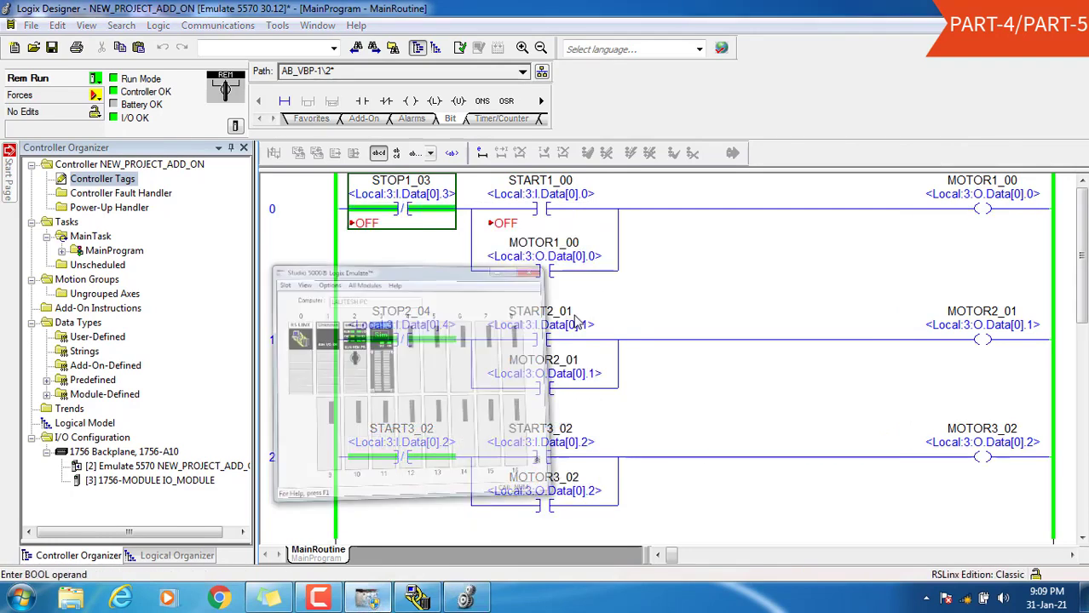
pyautogui.rightClick(402, 237)
pyautogui.click(436, 230)
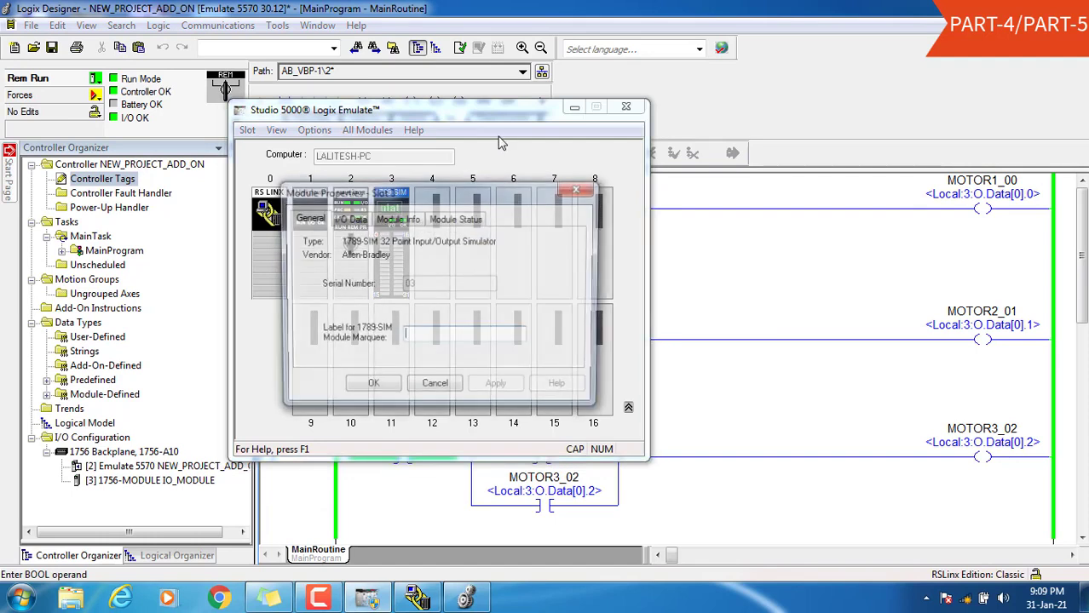
pyautogui.click(348, 219)
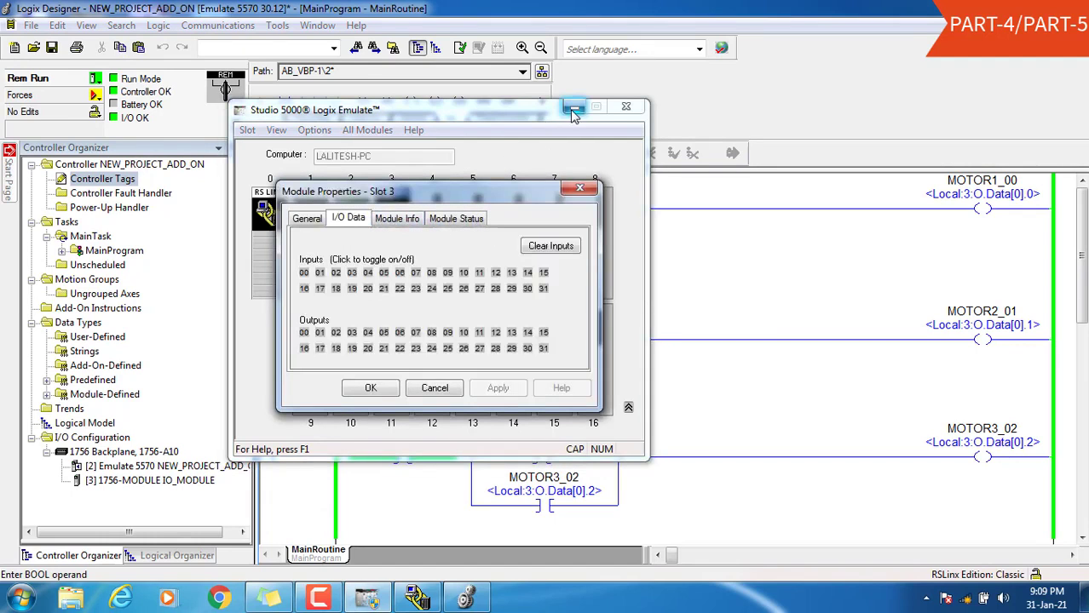
pyautogui.moveTo(456, 113); pyautogui.dragTo(492, 169)
pyautogui.moveTo(546, 247); pyautogui.dragTo(822, 549)
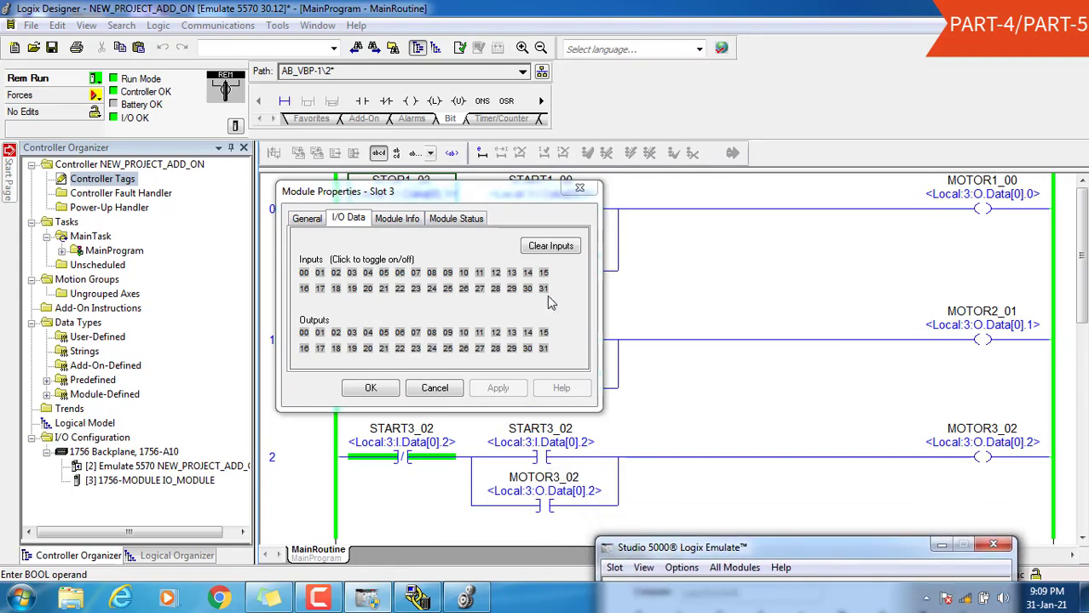
pyautogui.moveTo(416, 198); pyautogui.dragTo(760, 220)
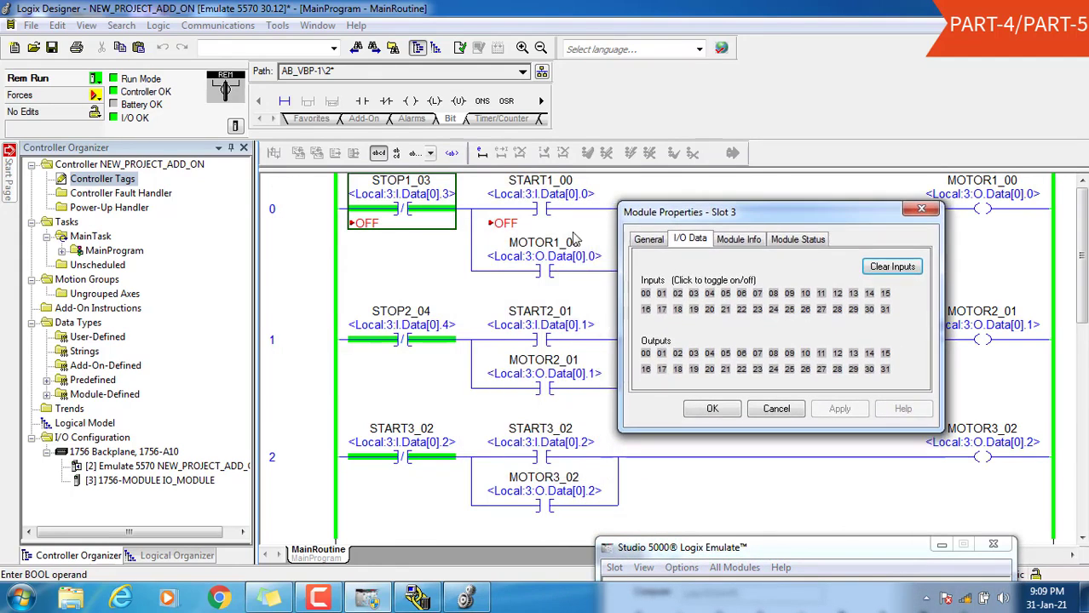
# Back in Logix Designer, restart motor 1 by forcing START1_00 on, and release the start by forcing it off.
pyautogui.click(540, 213)
pyautogui.rightClick(540, 213)
pyautogui.click(579, 406)
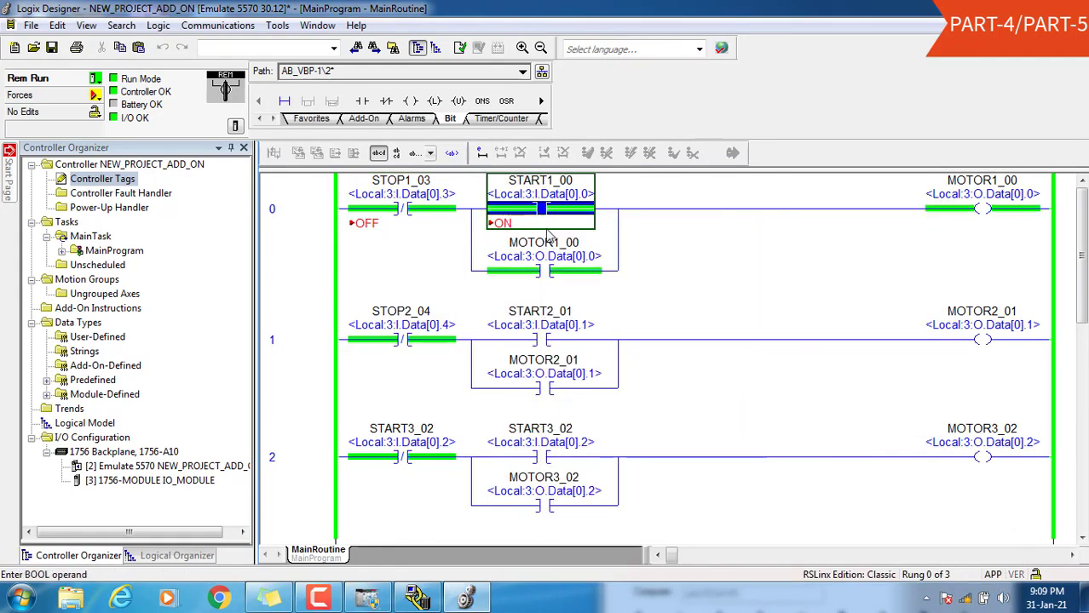
pyautogui.rightClick(535, 215)
pyautogui.click(579, 433)
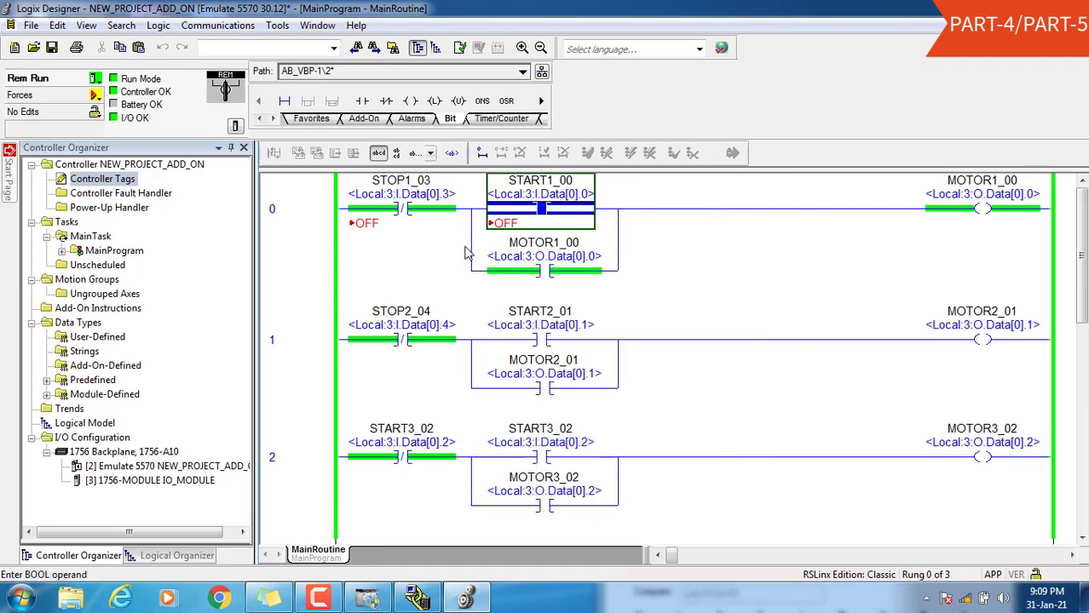
# Switch to Logix Emulate and close the slot 3 module properties and the chassis window.
pyautogui.click(369, 599)
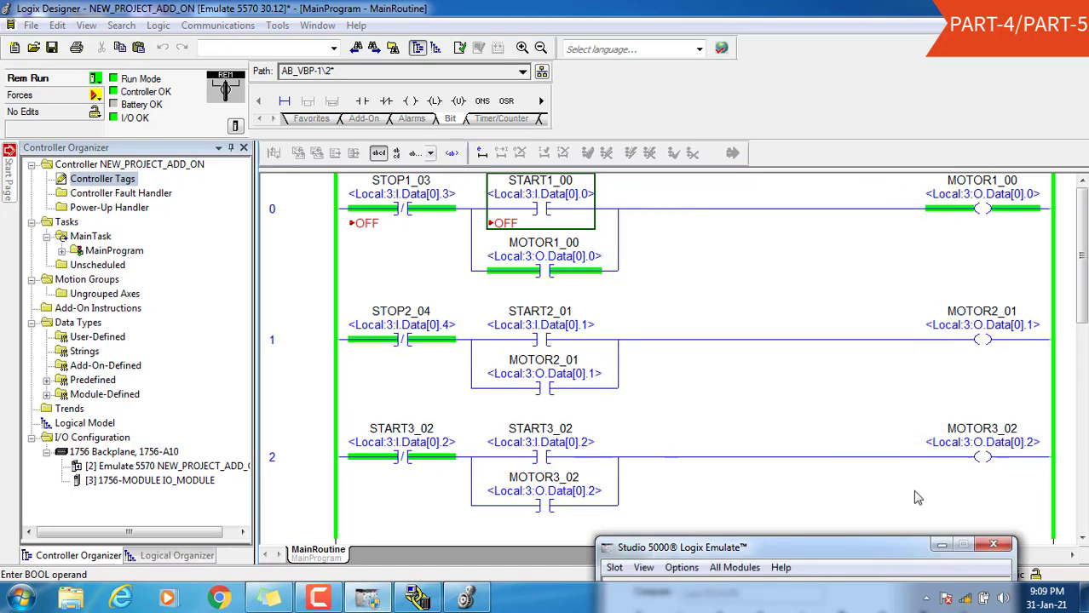
pyautogui.click(921, 209)
pyautogui.click(987, 545)
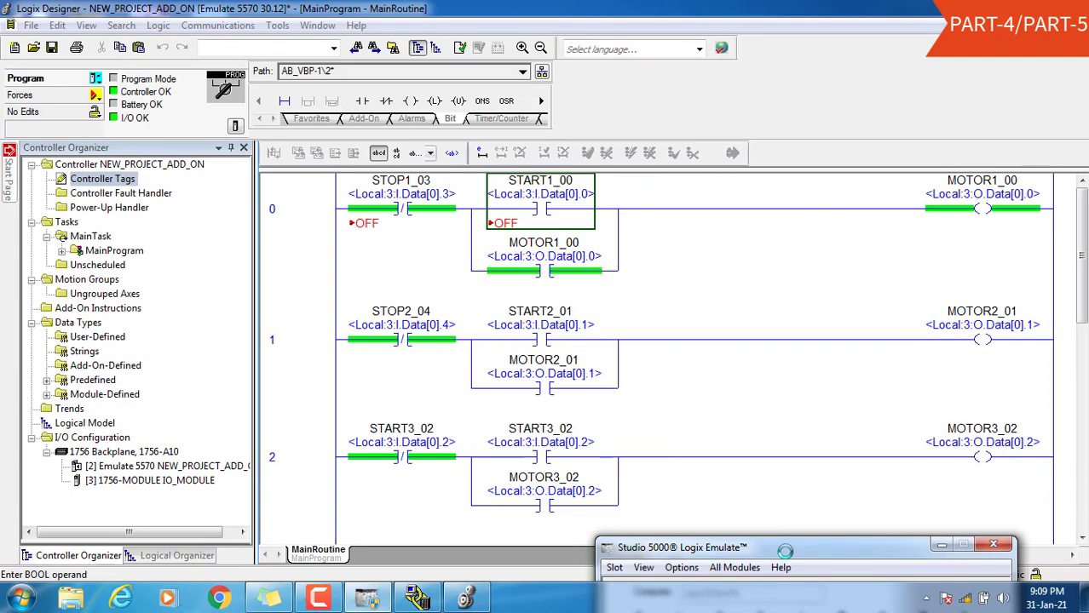
pyautogui.moveTo(788, 555); pyautogui.dragTo(528, 288)
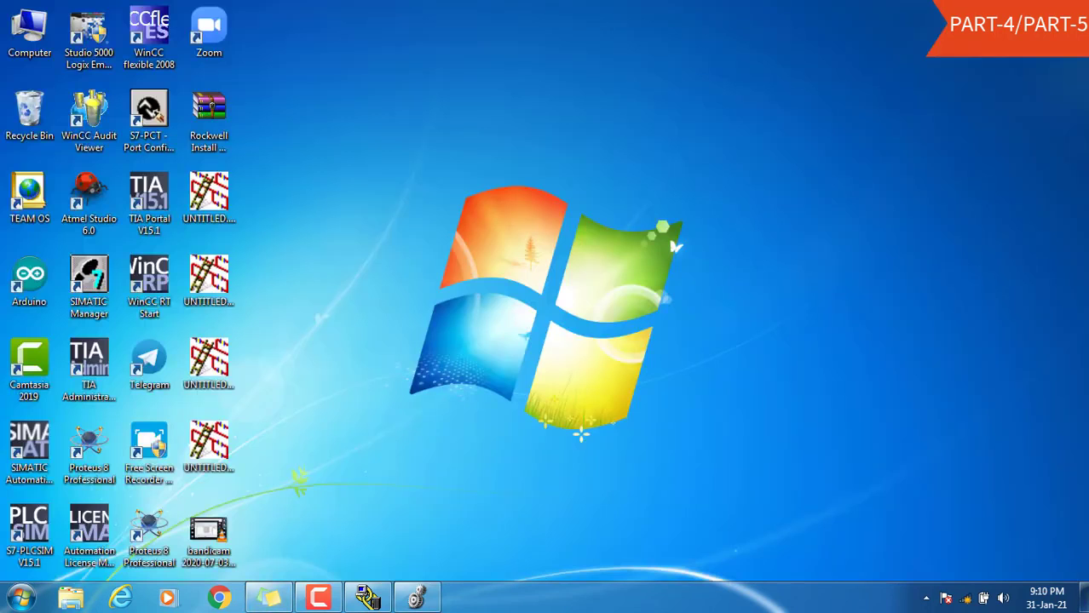
# Start Studio 5000 Logix Emulate again from the desktop and minimize its chassis window.
pyautogui.doubleClick(73, 50)
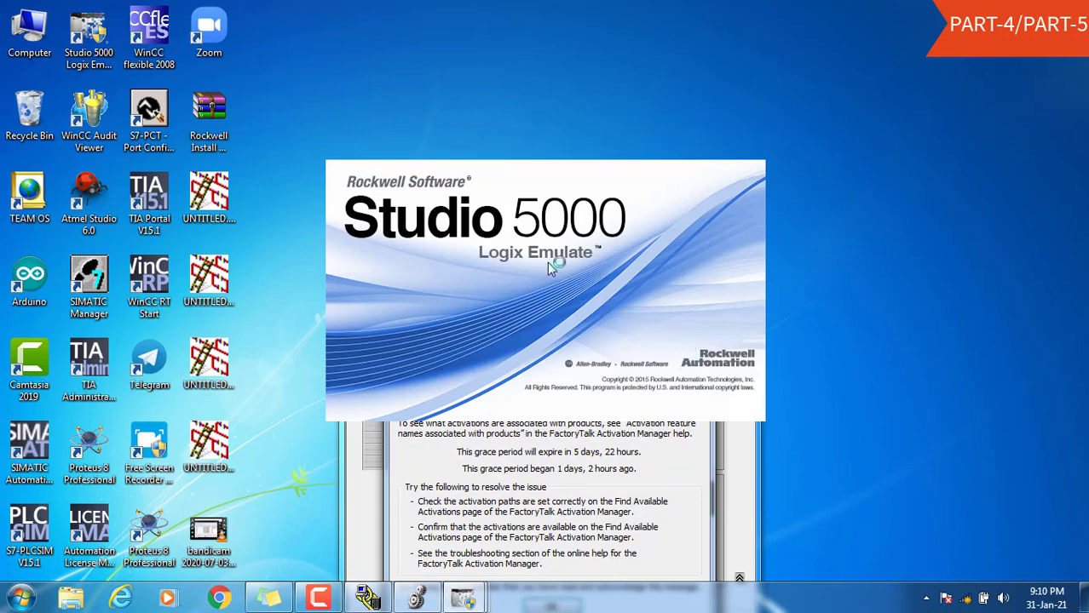
pyautogui.click(692, 280)
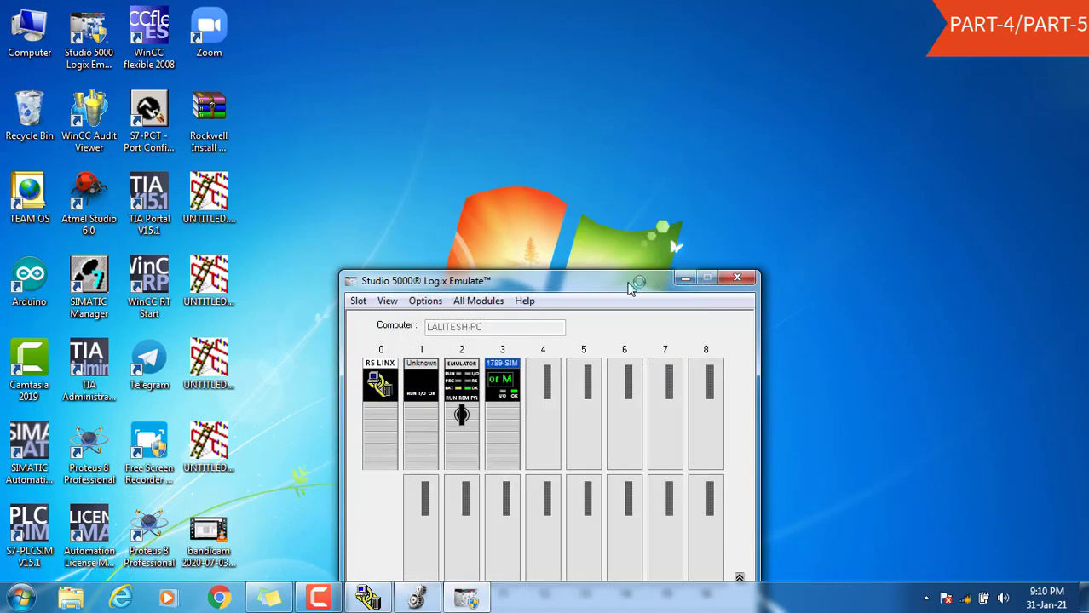
pyautogui.moveTo(628, 285); pyautogui.dragTo(579, 72)
pyautogui.click(635, 63)
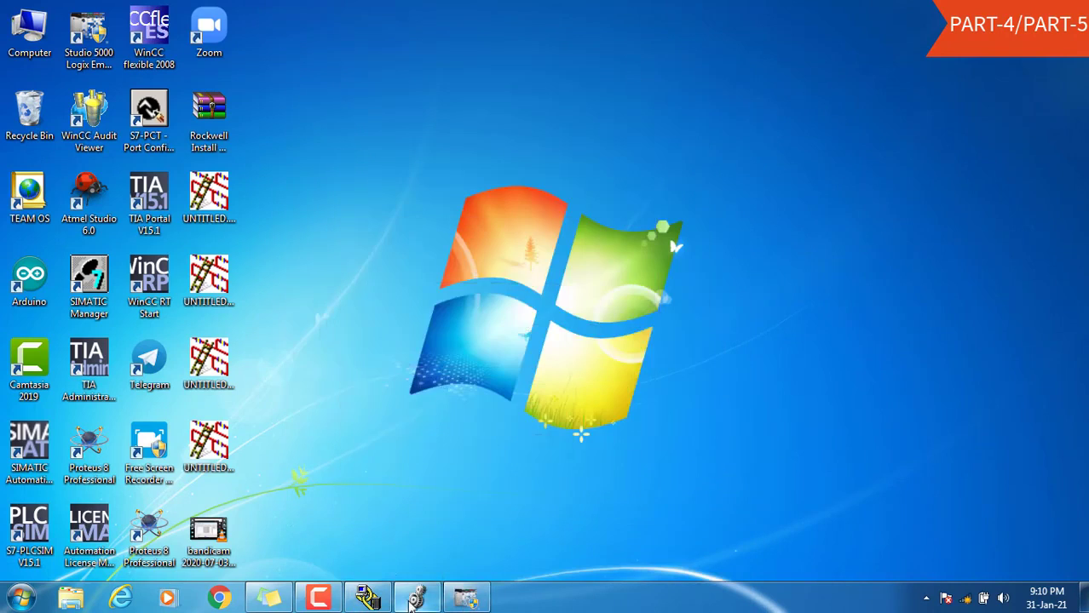
# Switch to Logix Designer, dismiss its message, and try to download the offline project to the restarted emulated controller.
pyautogui.click(416, 598)
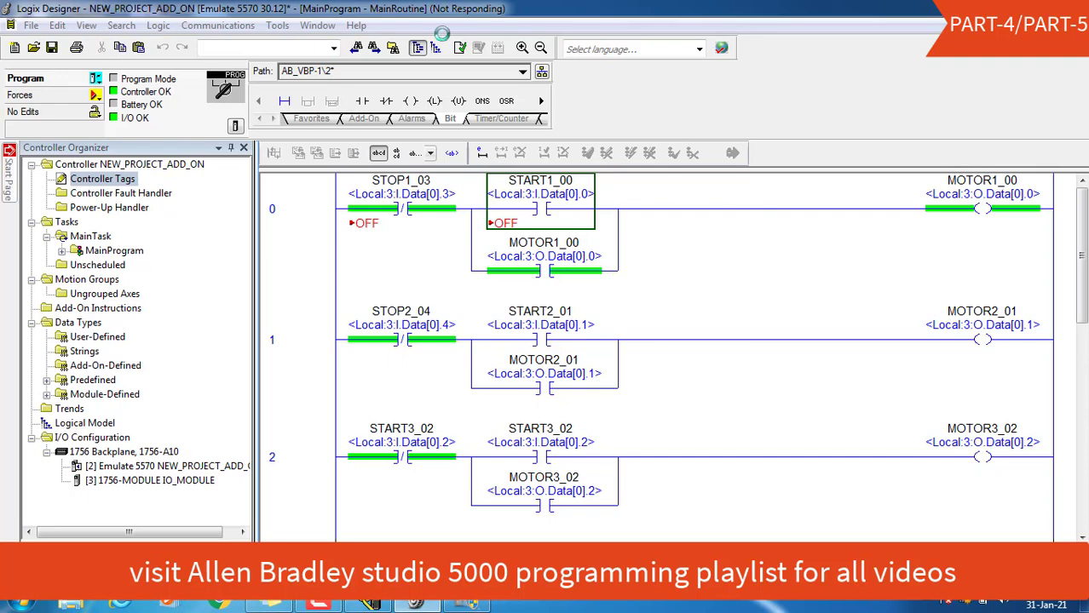
pyautogui.click(513, 345)
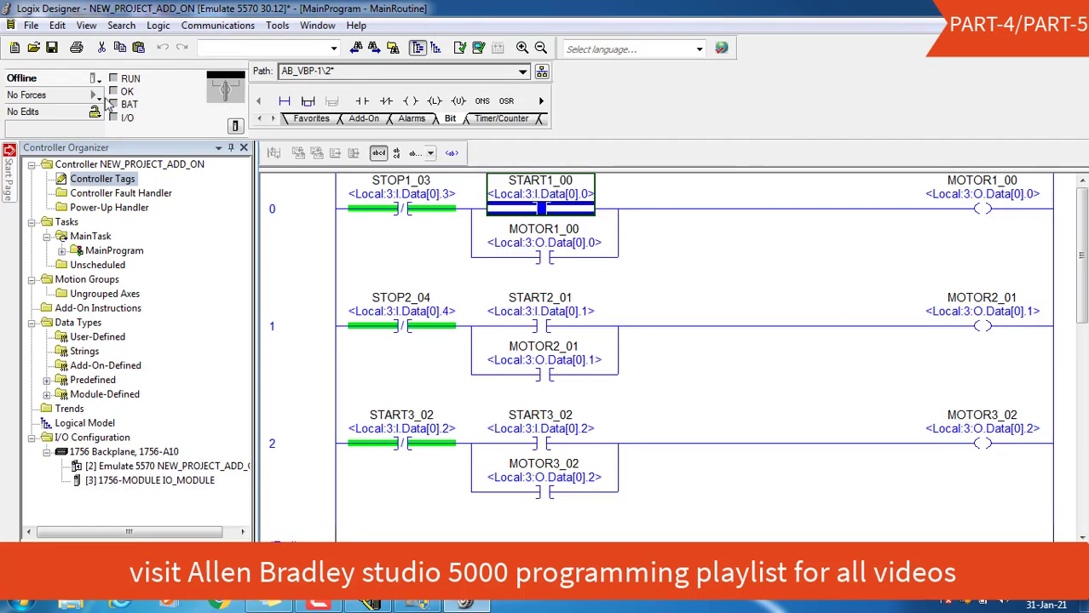
pyautogui.click(231, 26)
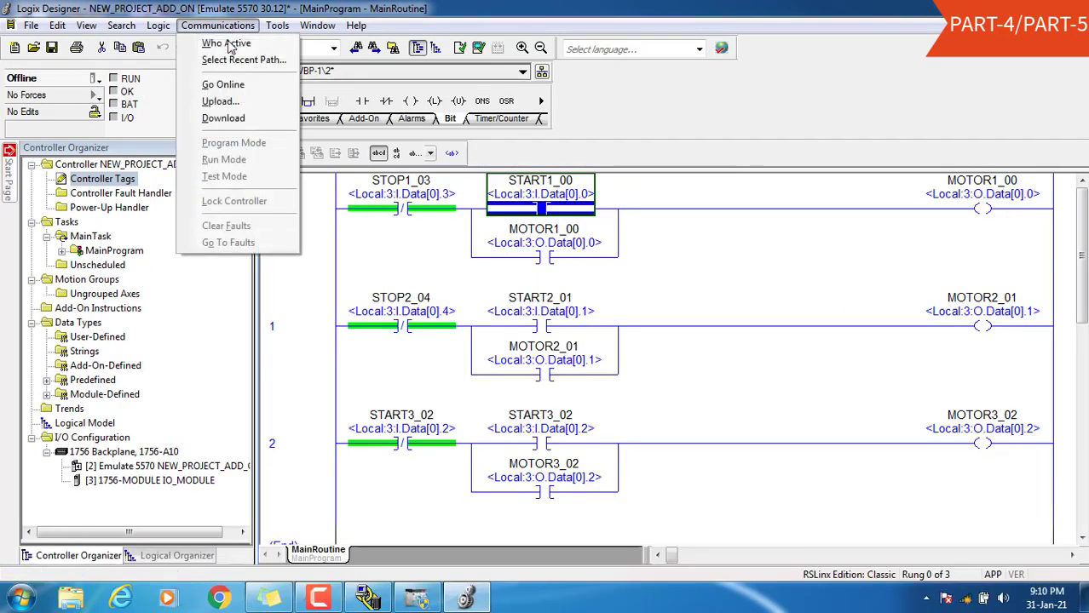
pyautogui.click(224, 116)
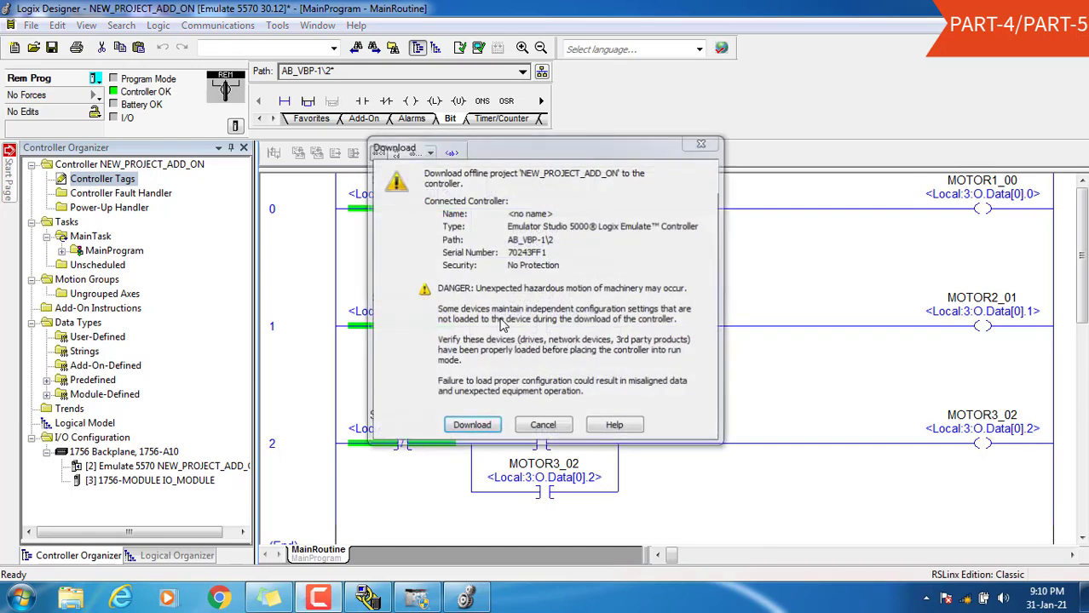
pyautogui.click(469, 433)
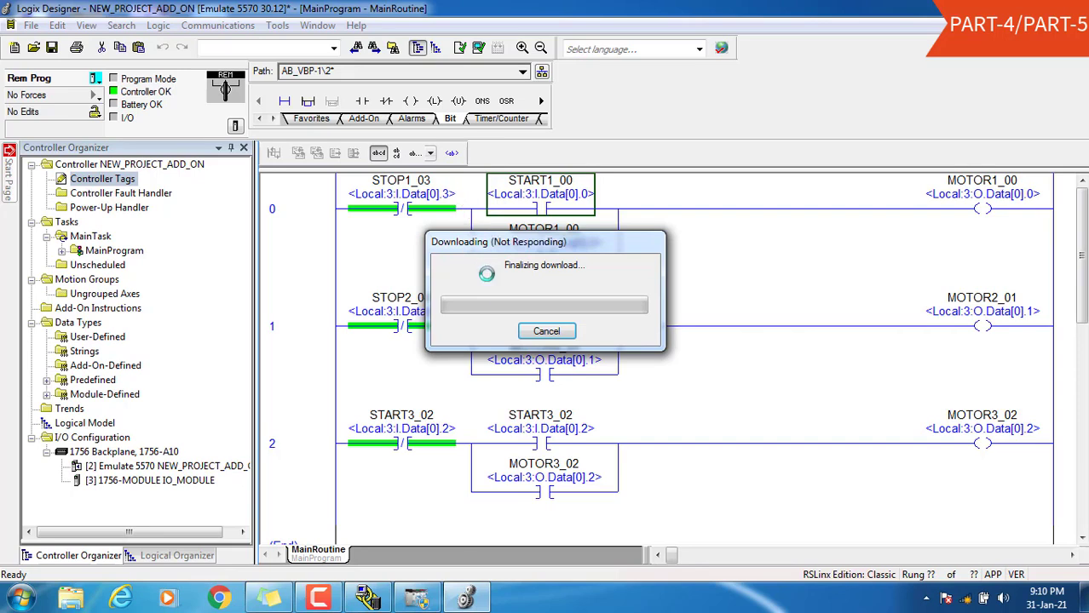
# Check the slot 2 controller's status in Logix Emulate and RSLinx Classic, and dismiss the communication message in Logix Designer.
pyautogui.click(416, 596)
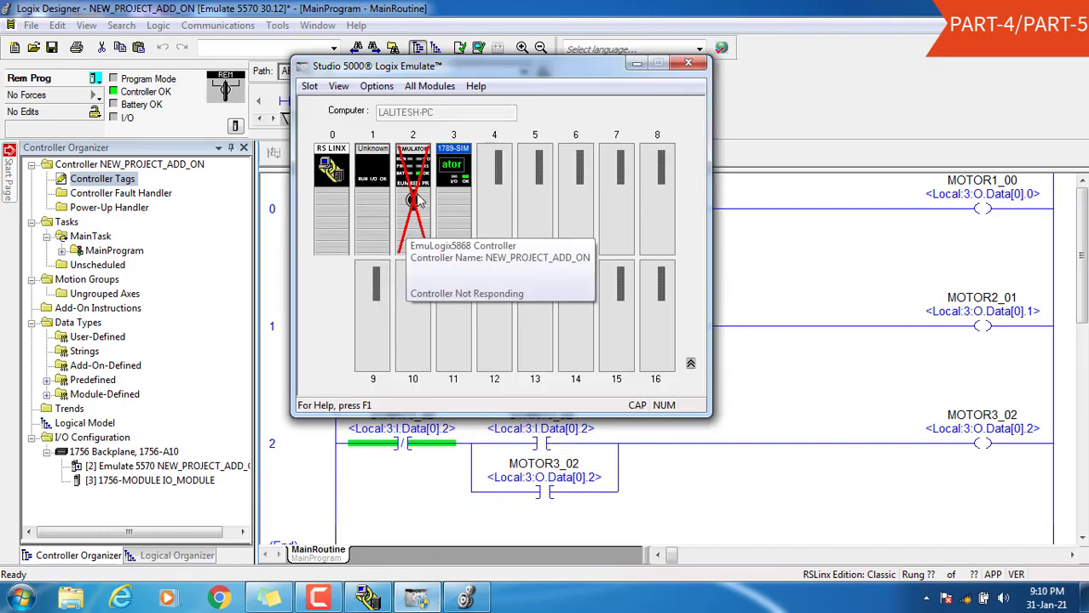
pyautogui.click(366, 598)
pyautogui.click(168, 187)
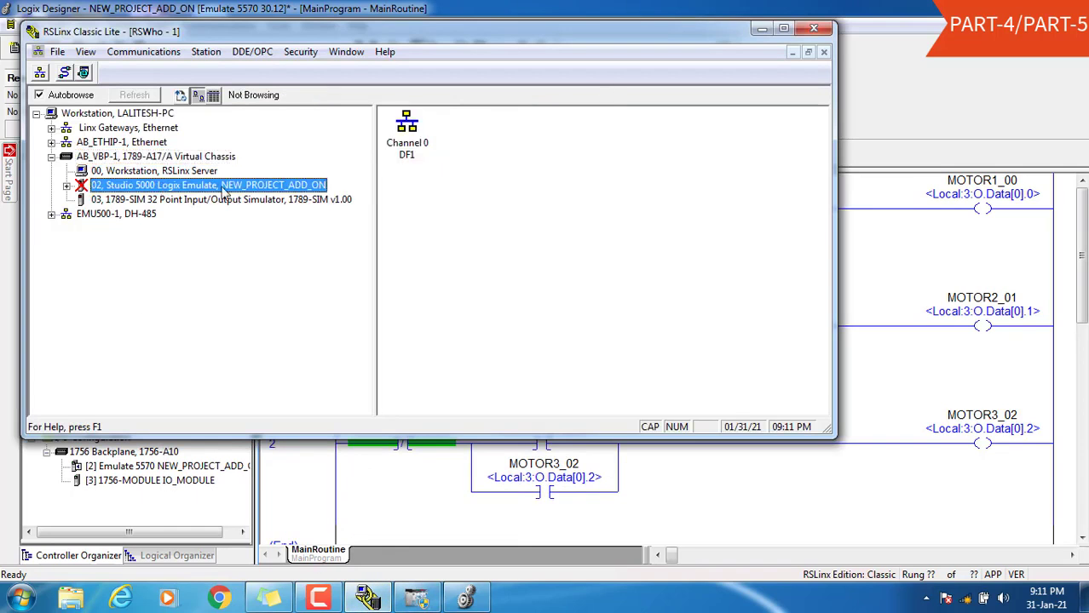
pyautogui.click(762, 29)
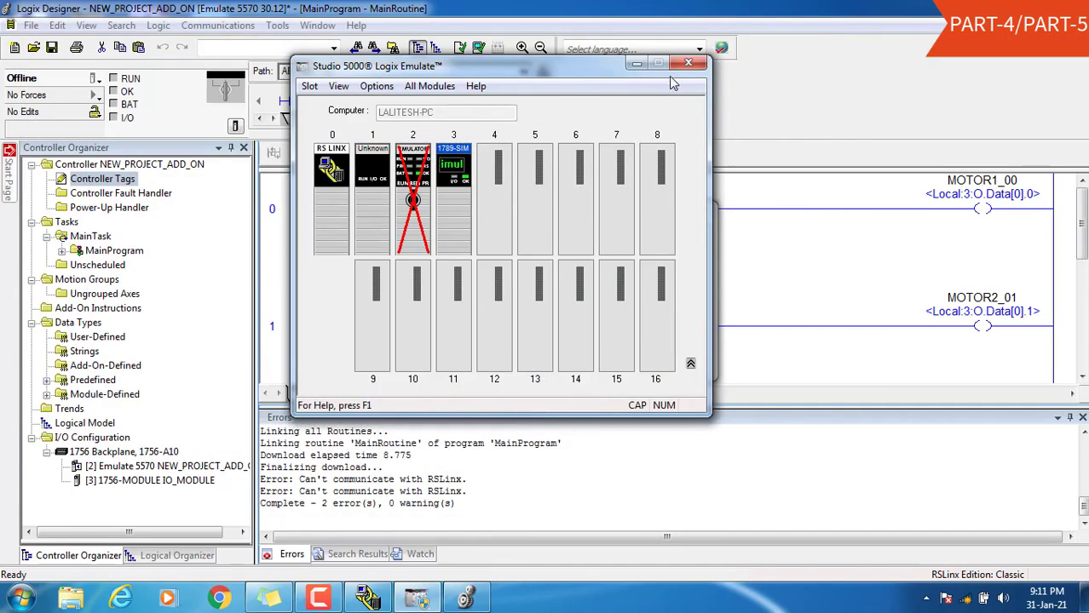
pyautogui.click(636, 64)
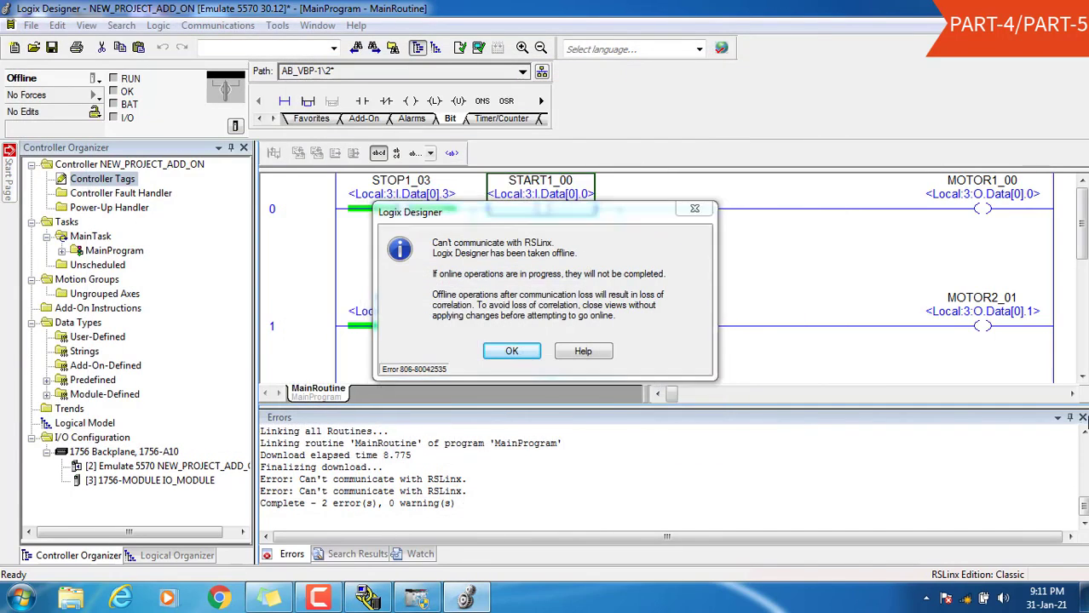
pyautogui.click(514, 351)
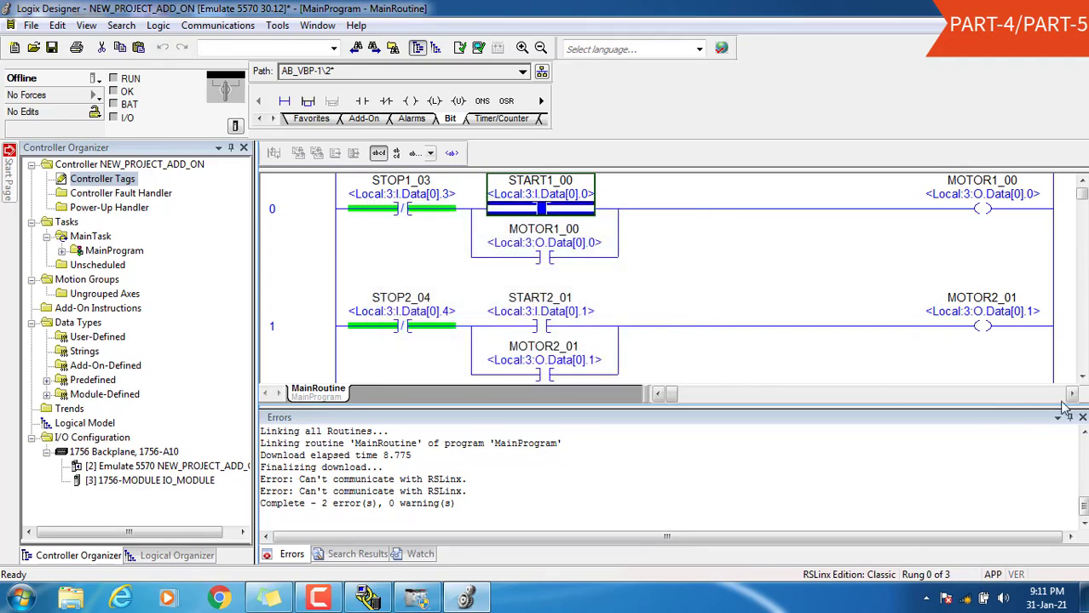
# Close the Errors pane and check the slot 2 controller's status in the Logix Emulate chassis.
pyautogui.click(1082, 418)
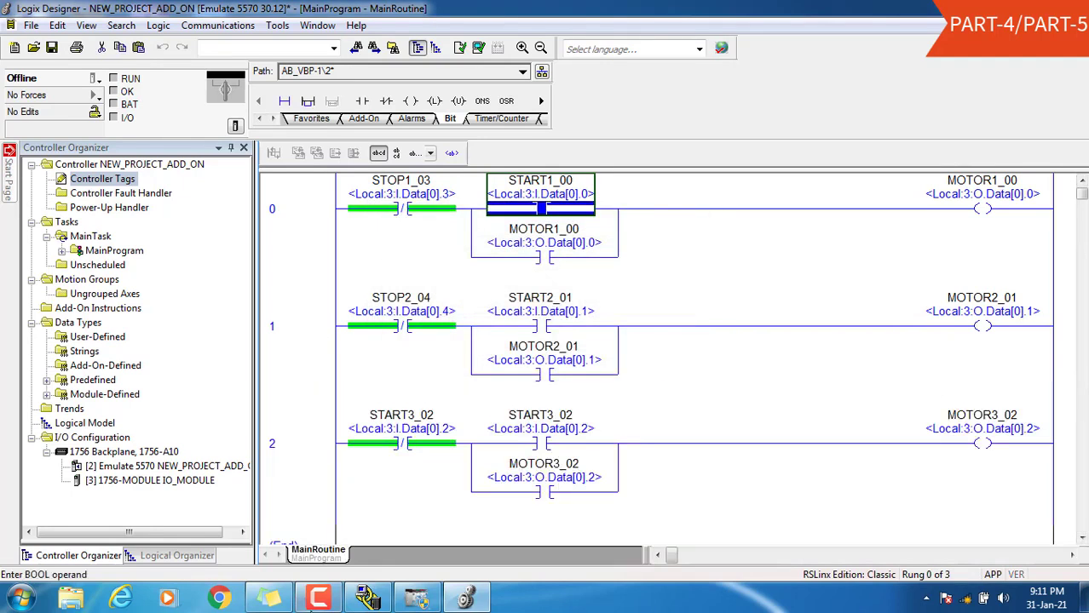
pyautogui.click(416, 598)
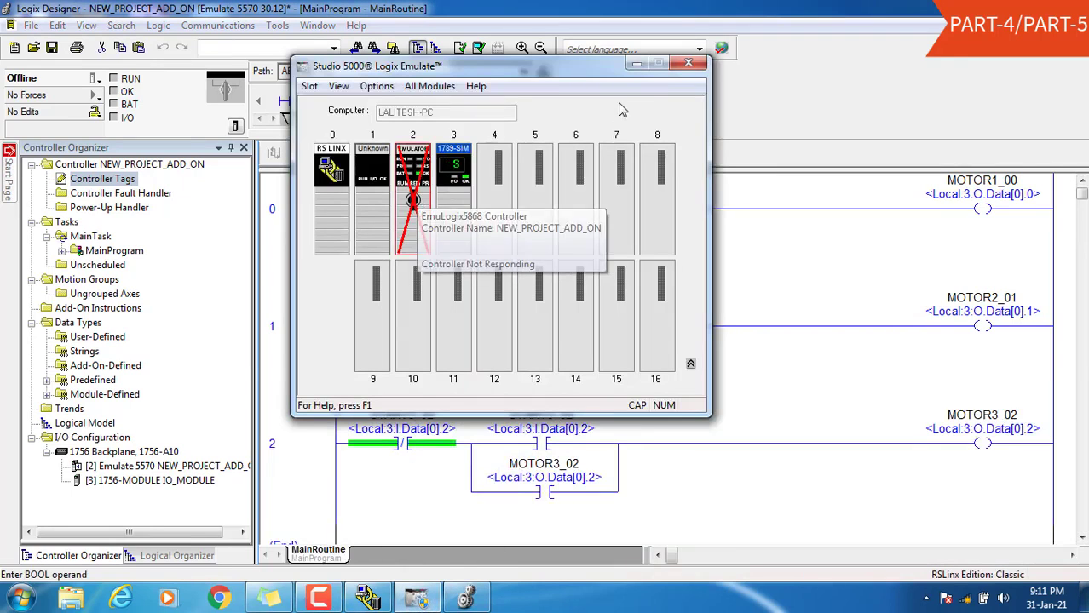
pyautogui.click(636, 63)
# Try to connect to the slot 2 emulated controller through Who Active, dismiss the messages, and close the browser.
pyautogui.click(220, 26)
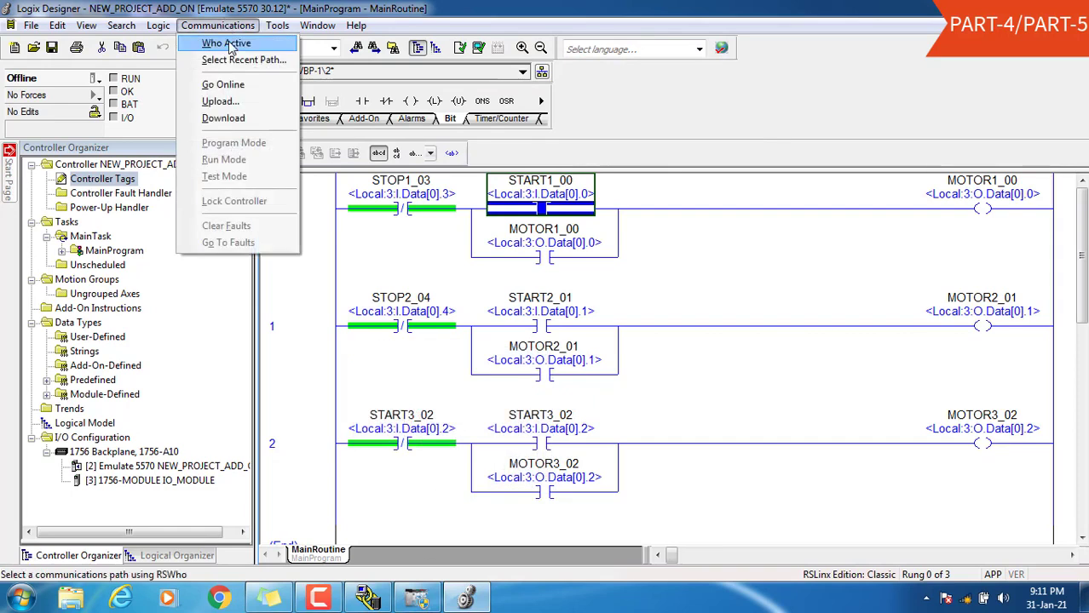
pyautogui.click(231, 39)
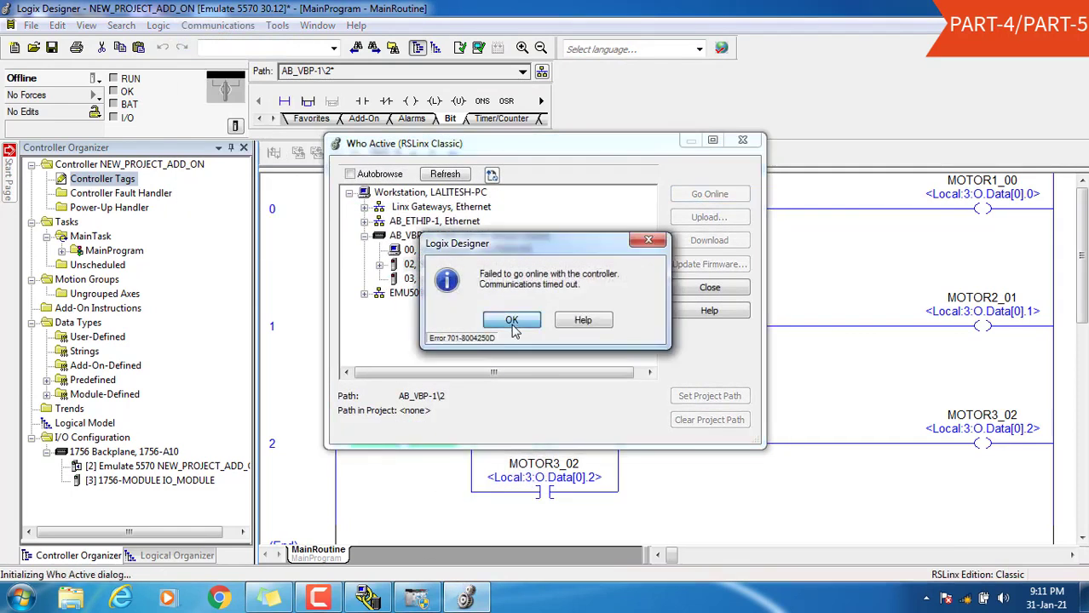
pyautogui.click(511, 319)
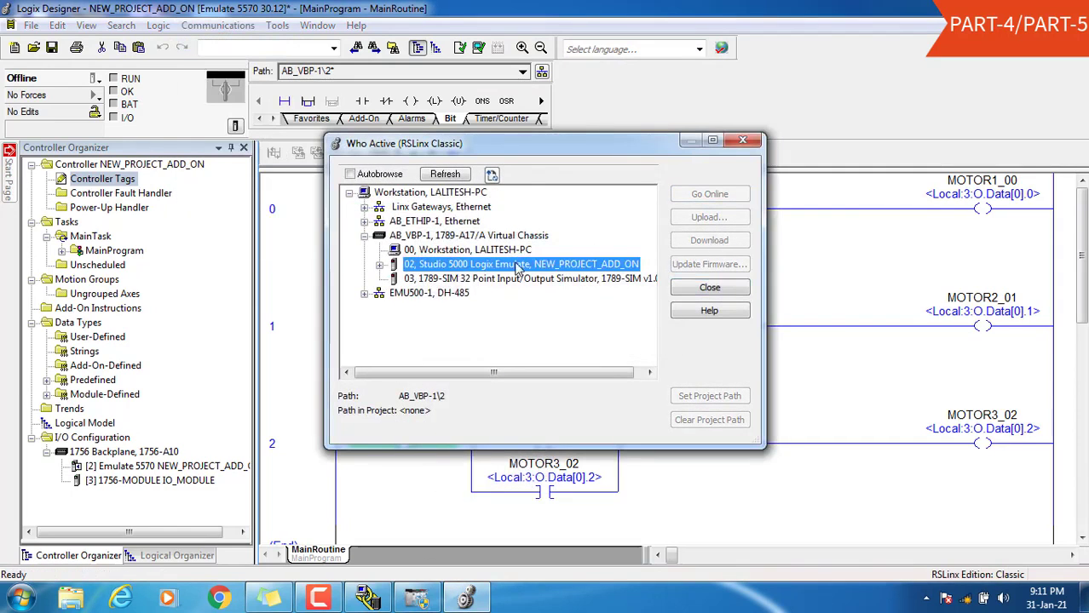
pyautogui.click(488, 277)
pyautogui.click(477, 264)
pyautogui.doubleClick(477, 266)
pyautogui.click(516, 315)
pyautogui.doubleClick(484, 265)
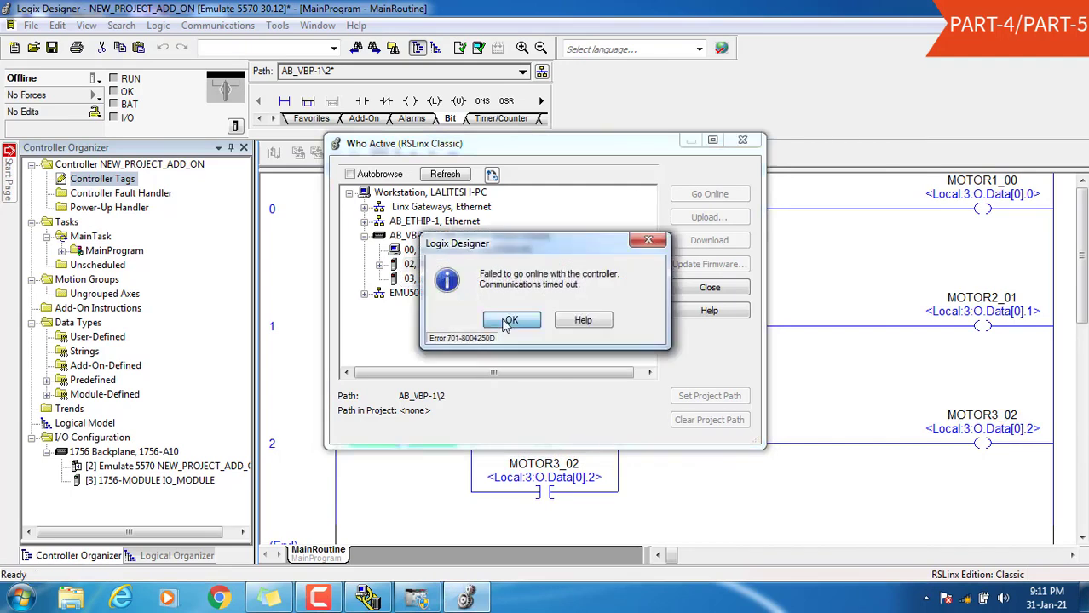
pyautogui.click(516, 317)
pyautogui.click(742, 140)
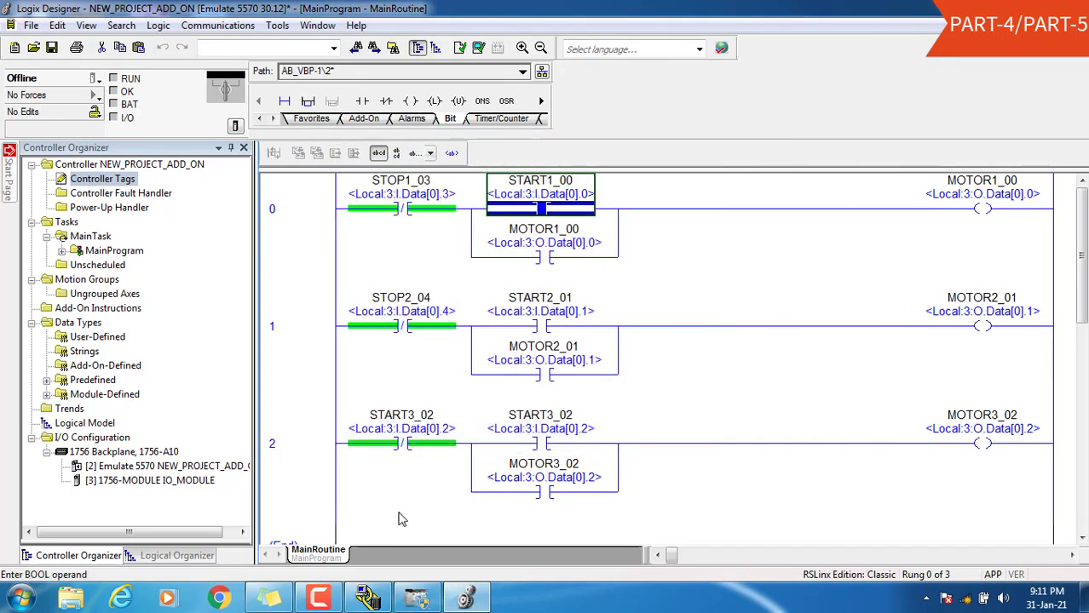
# Compare the slot 2 controller's status in Logix Emulate with the AB_VBP-1 virtual chassis in RSLinx Classic.
pyautogui.click(415, 599)
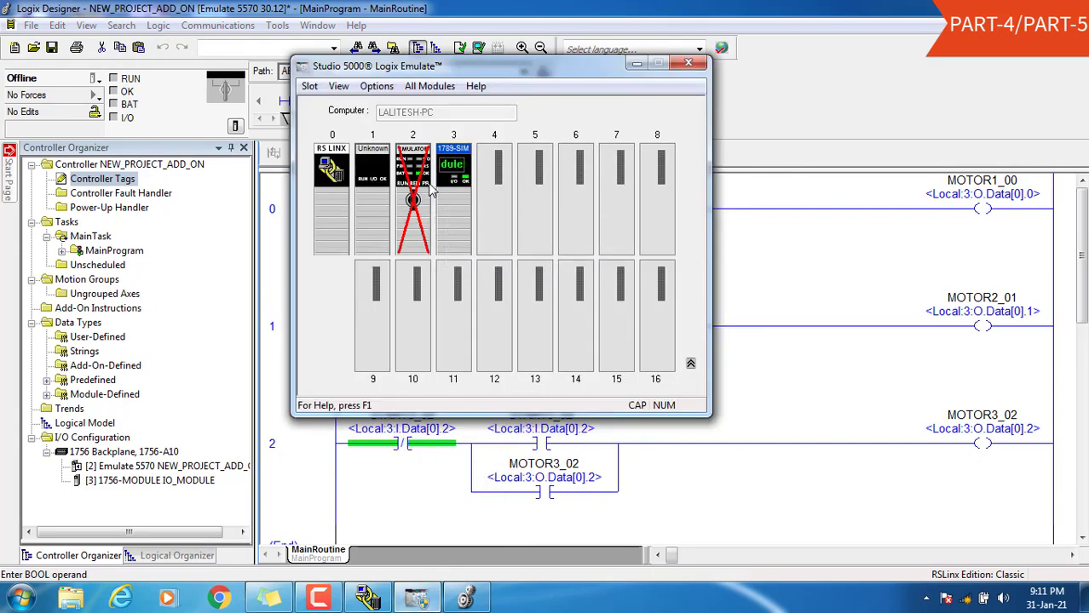
pyautogui.click(368, 598)
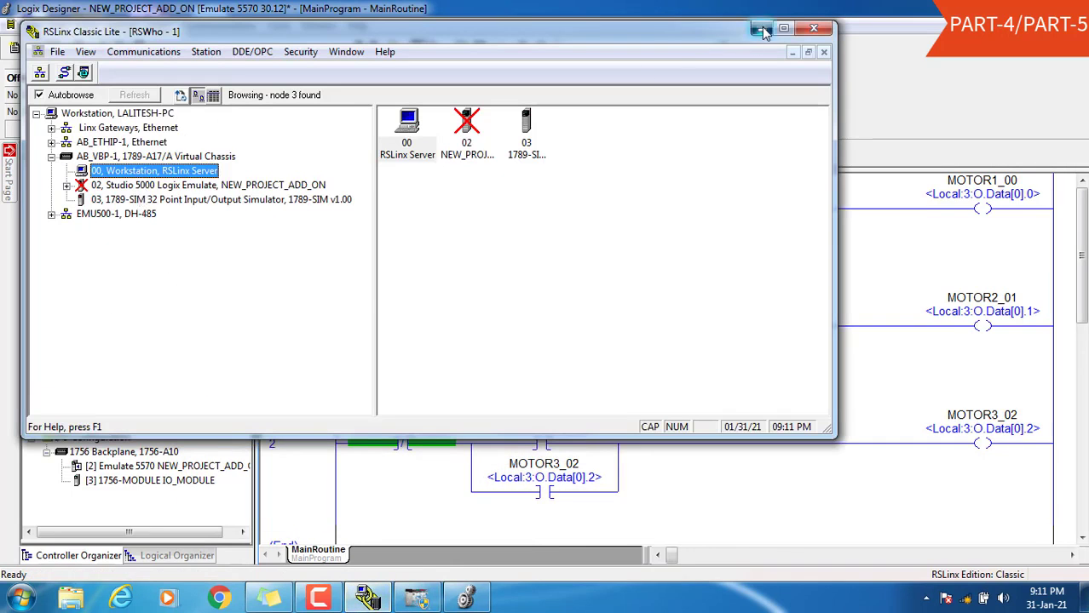
pyautogui.click(761, 29)
# Remove the unresponsive controller from slot 2 of the Logix Emulate chassis and confirm the removal.
pyautogui.rightClick(417, 195)
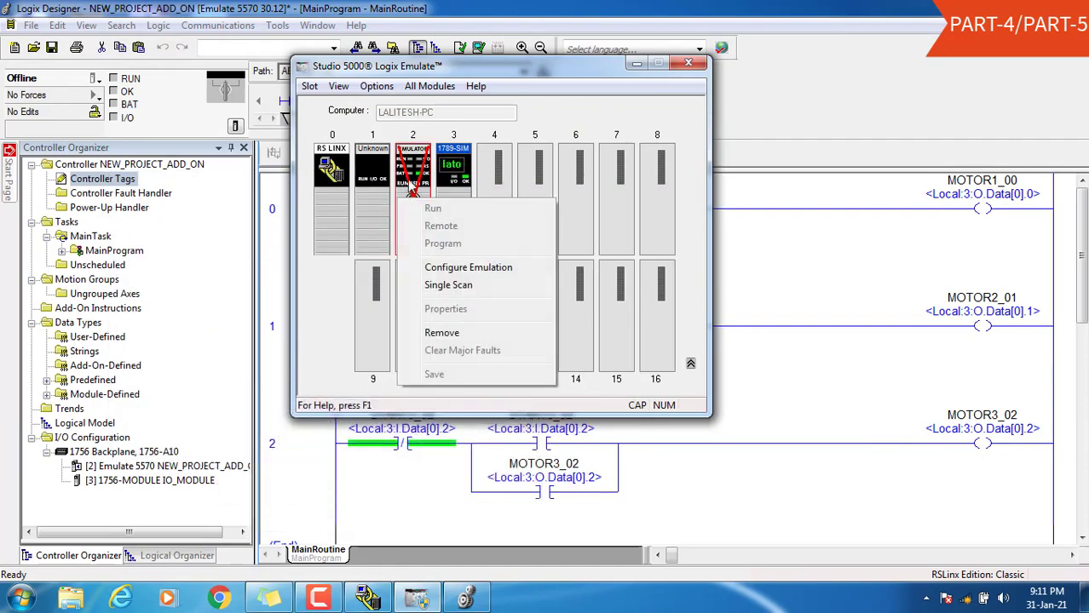
pyautogui.click(408, 170)
pyautogui.rightClick(407, 171)
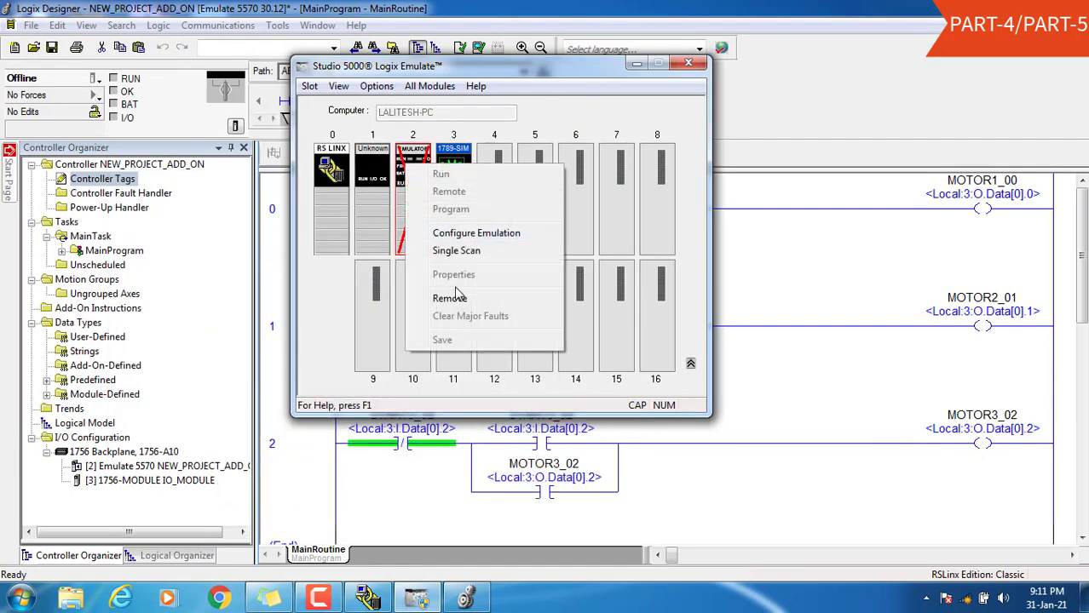
pyautogui.click(447, 368)
pyautogui.click(603, 212)
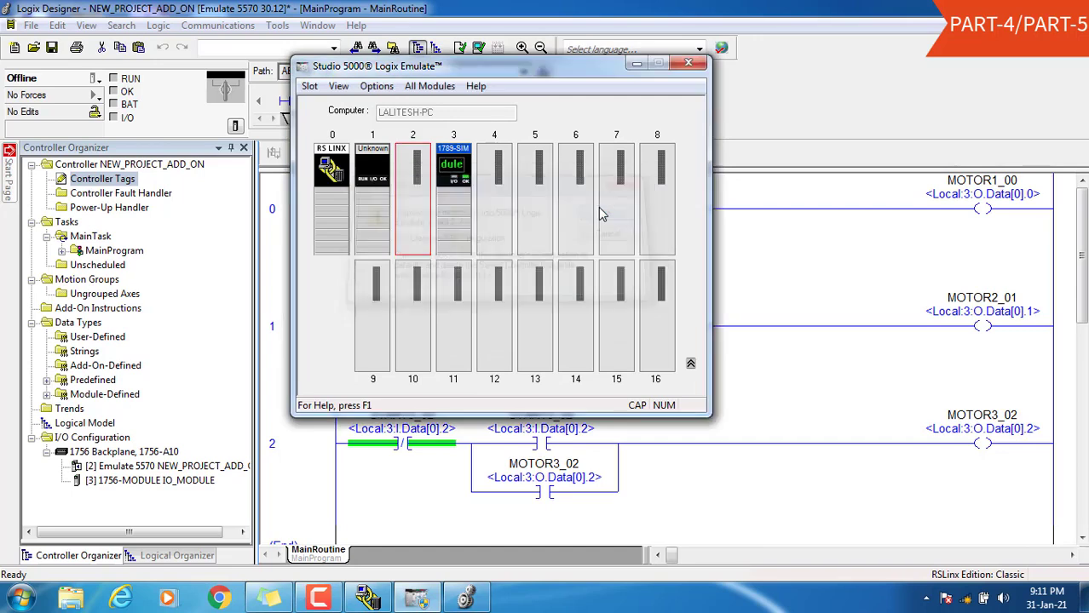
# Create an Emulate 5570 Controller in slot 2 with the default settings and minimize the chassis window.
pyautogui.rightClick(404, 184)
pyautogui.click(414, 191)
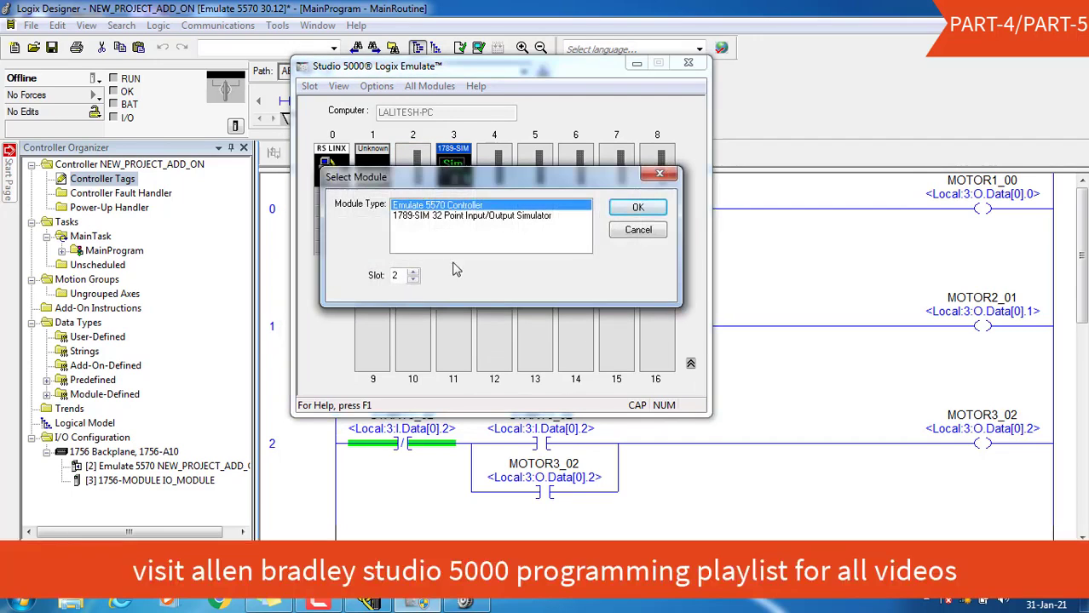
pyautogui.click(637, 207)
pyautogui.click(485, 330)
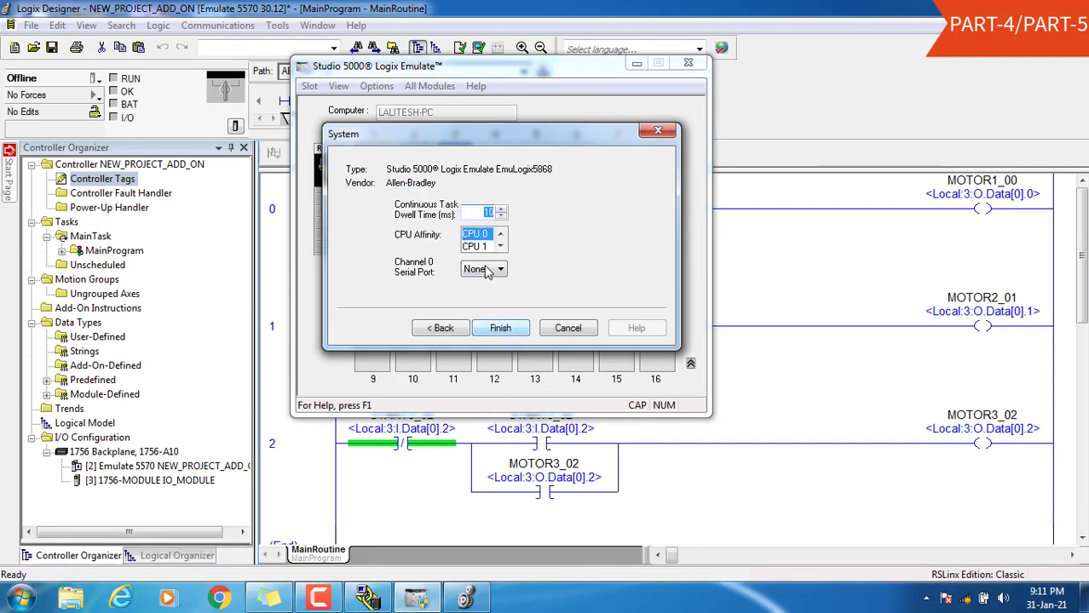
pyautogui.click(501, 329)
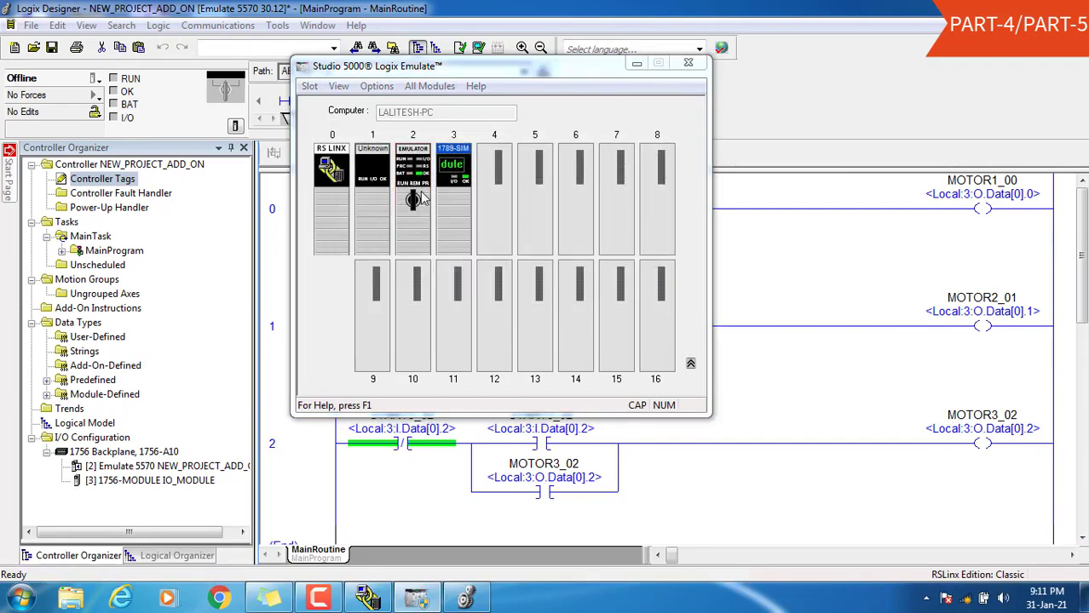
pyautogui.click(636, 63)
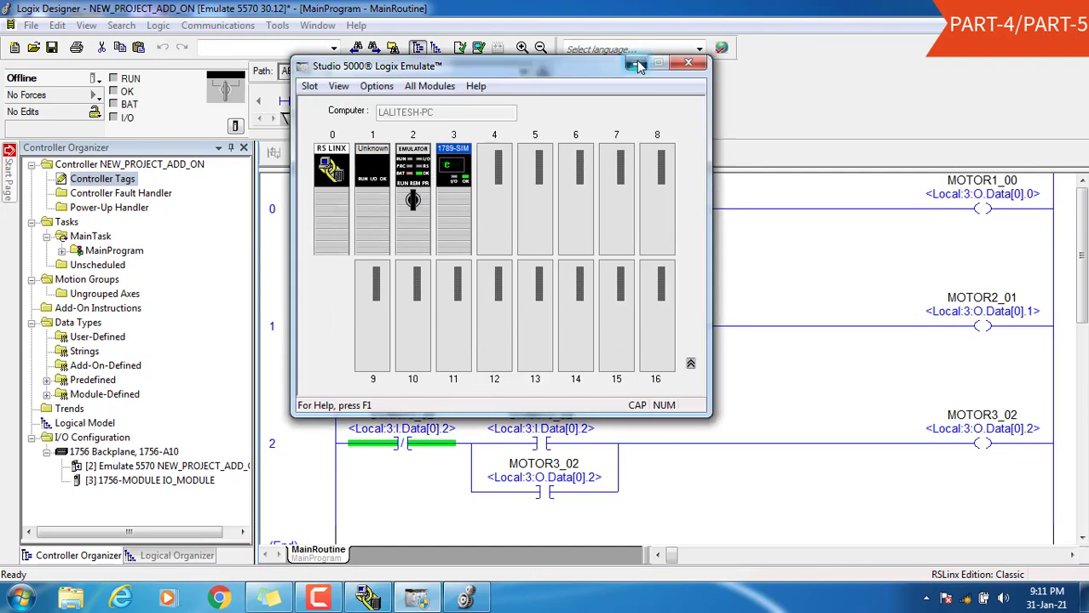
# Switch to RSLinx Classic and check the slot 2 controller's status under the AB_VBP-1 virtual chassis.
pyautogui.press('Left')
pyautogui.click(204, 26)
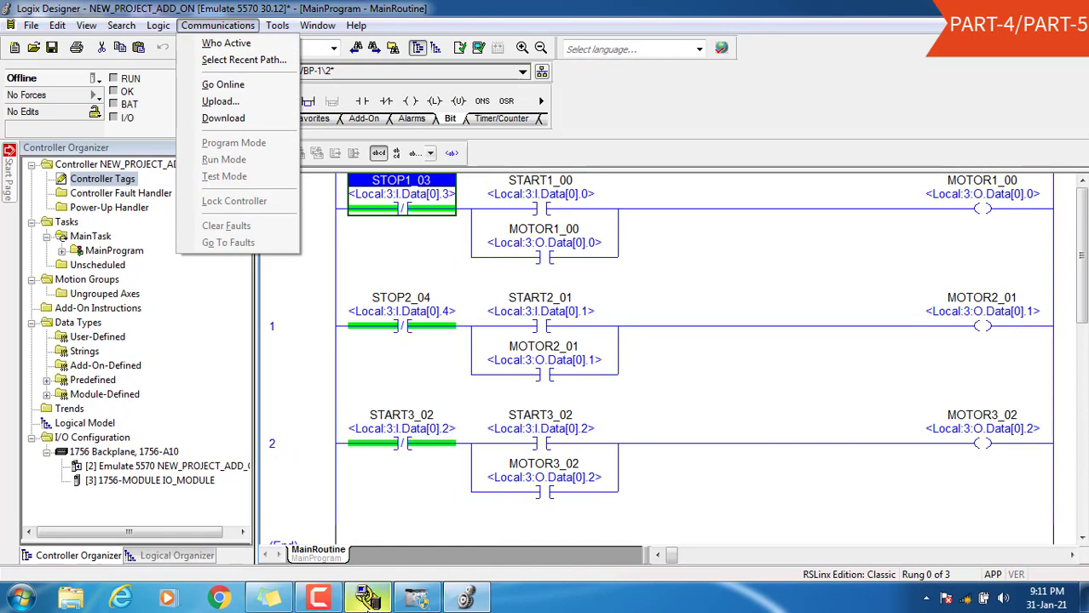
pyautogui.click(366, 598)
pyautogui.click(169, 197)
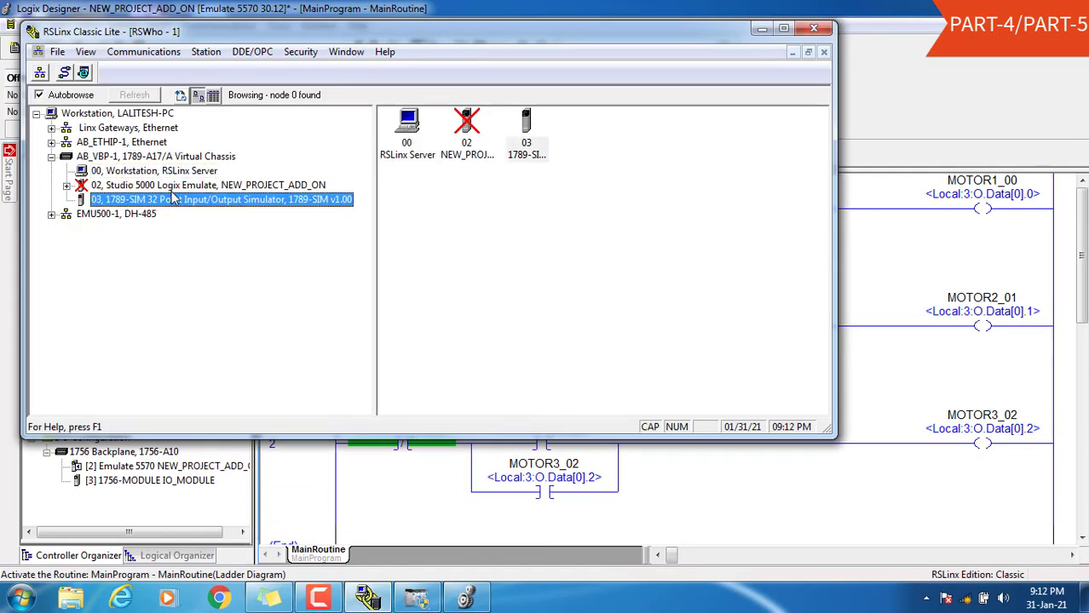
pyautogui.click(158, 185)
pyautogui.click(143, 171)
pyautogui.click(147, 185)
pyautogui.click(157, 200)
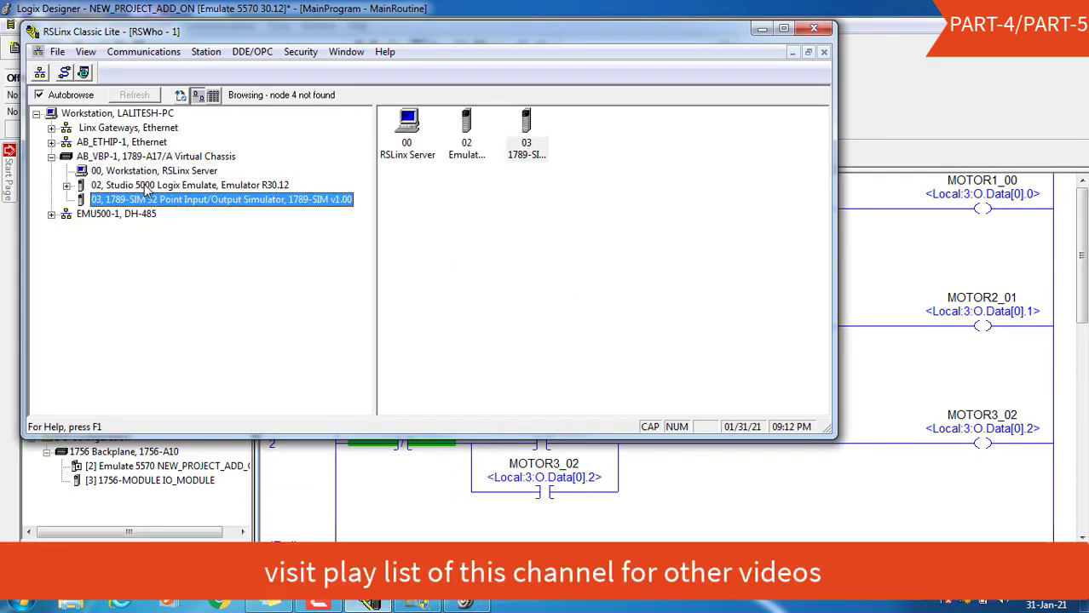
pyautogui.click(145, 188)
pyautogui.click(761, 29)
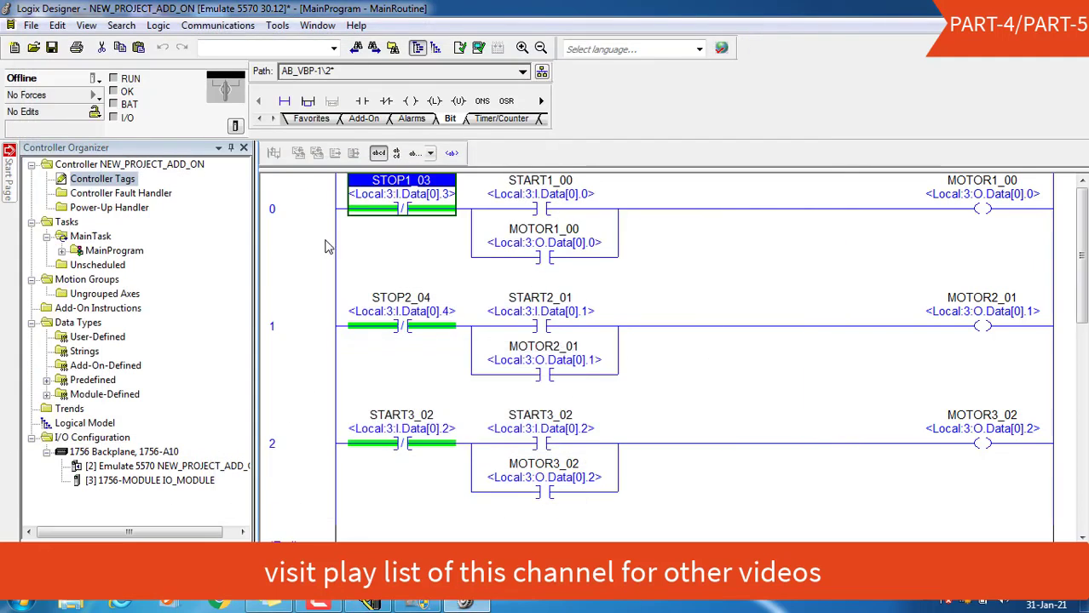
# Download the project from Logix Designer to the slot 2 Studio 5000 Logix Emulate controller using Who Active.
pyautogui.click(325, 245)
pyautogui.click(221, 26)
pyautogui.click(227, 45)
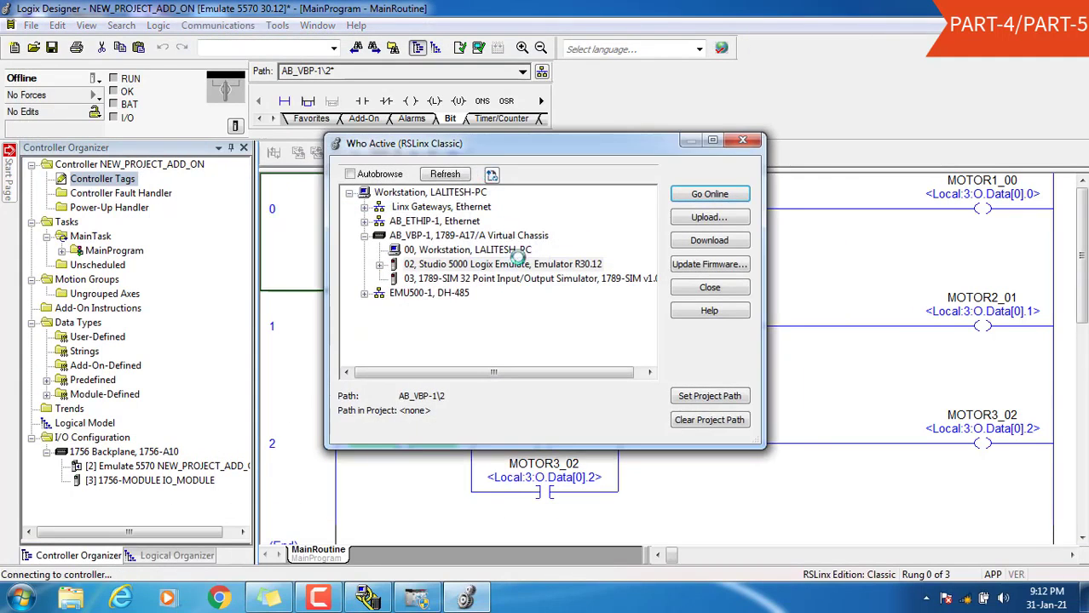
pyautogui.click(562, 268)
pyautogui.click(707, 242)
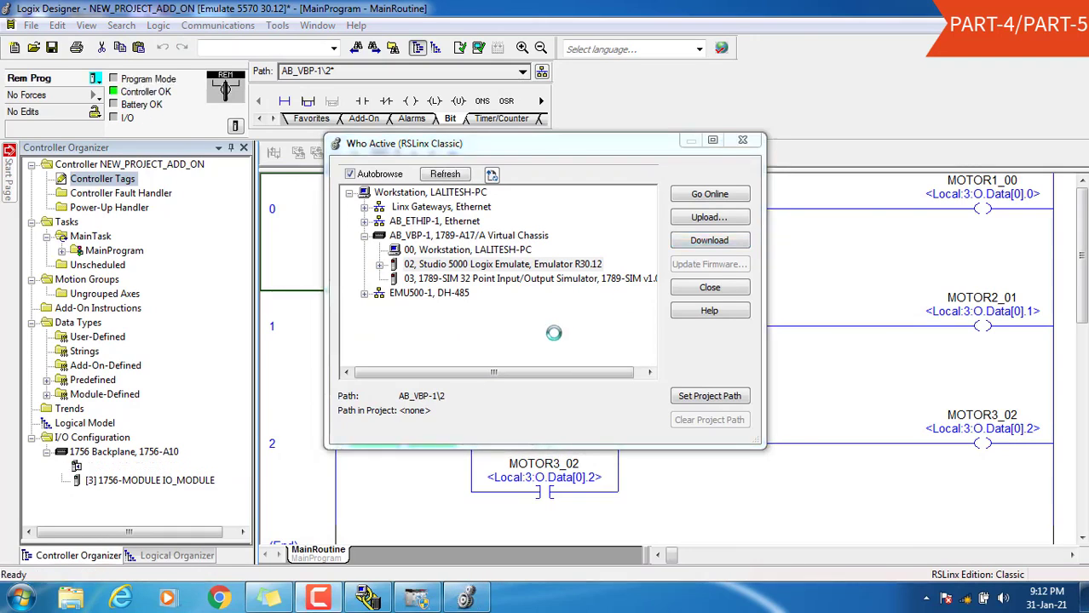
pyautogui.click(470, 425)
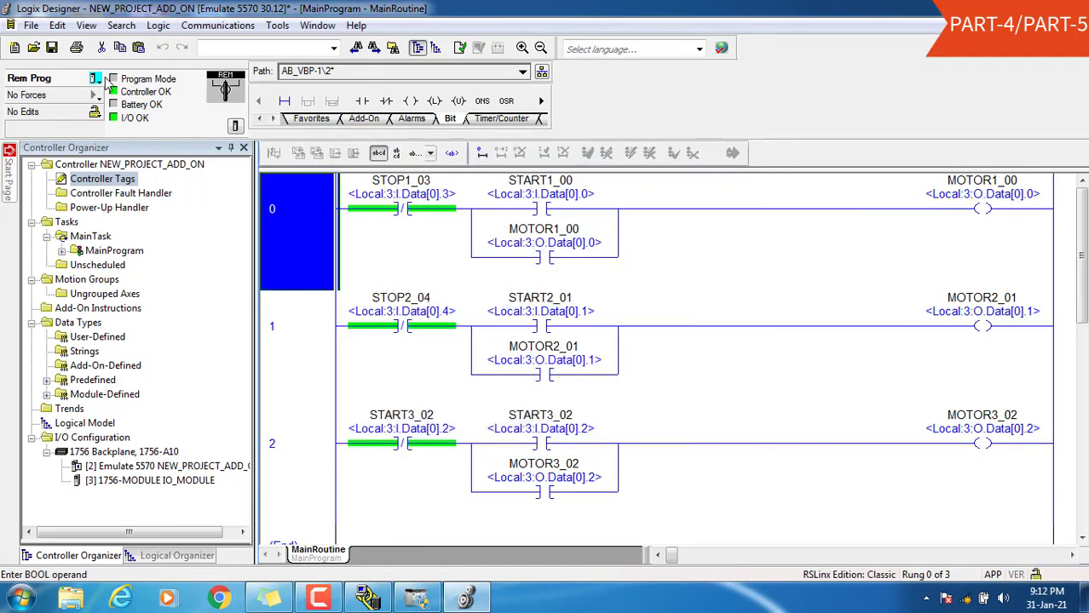
# Change the controller mode to Remote Run and confirm the change.
pyautogui.click(97, 78)
pyautogui.click(135, 169)
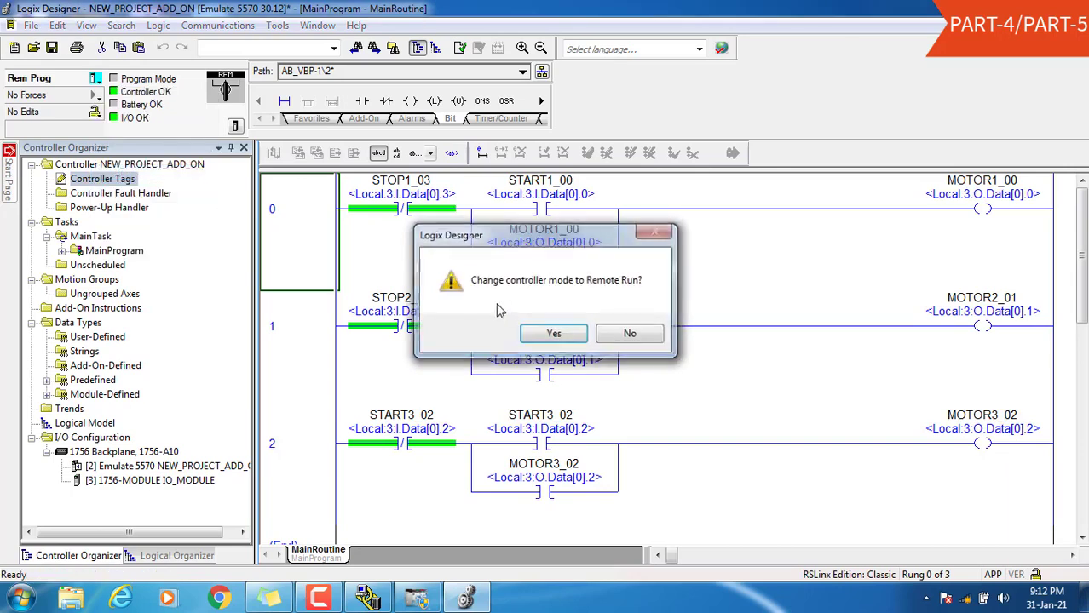
pyautogui.click(554, 333)
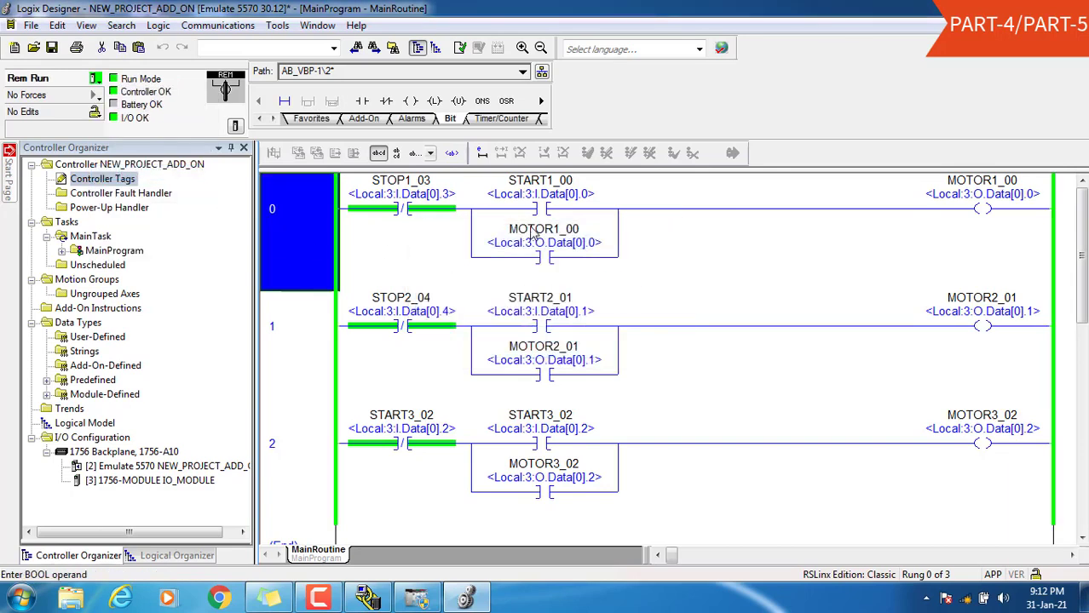
# Force the START1_00 contact in rung 0 on and enable all I/O forces.
pyautogui.rightClick(535, 211)
pyautogui.click(562, 401)
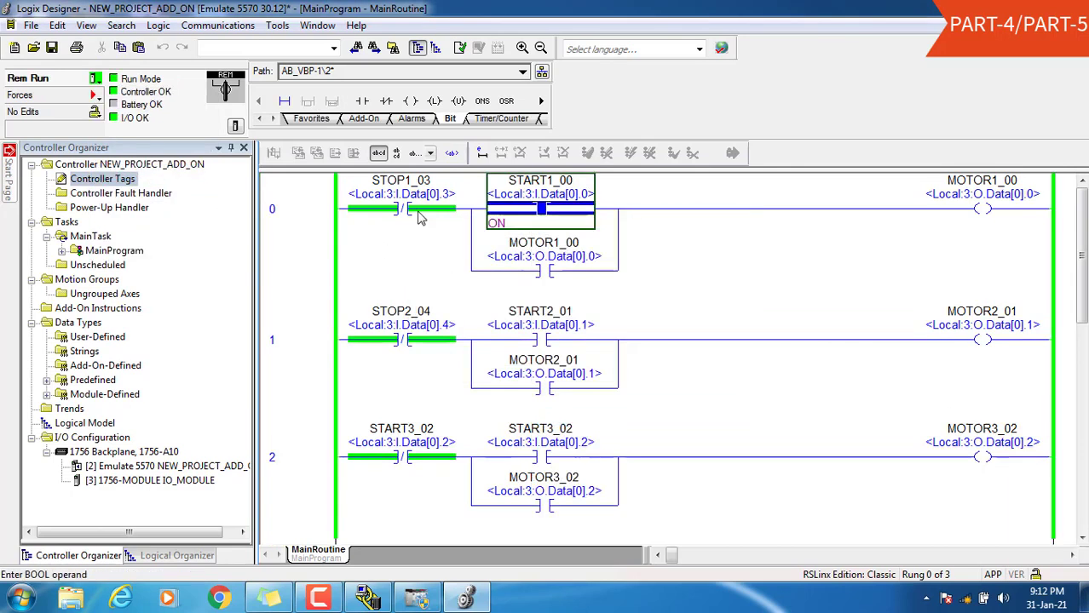
pyautogui.click(93, 95)
pyautogui.moveTo(141, 109)
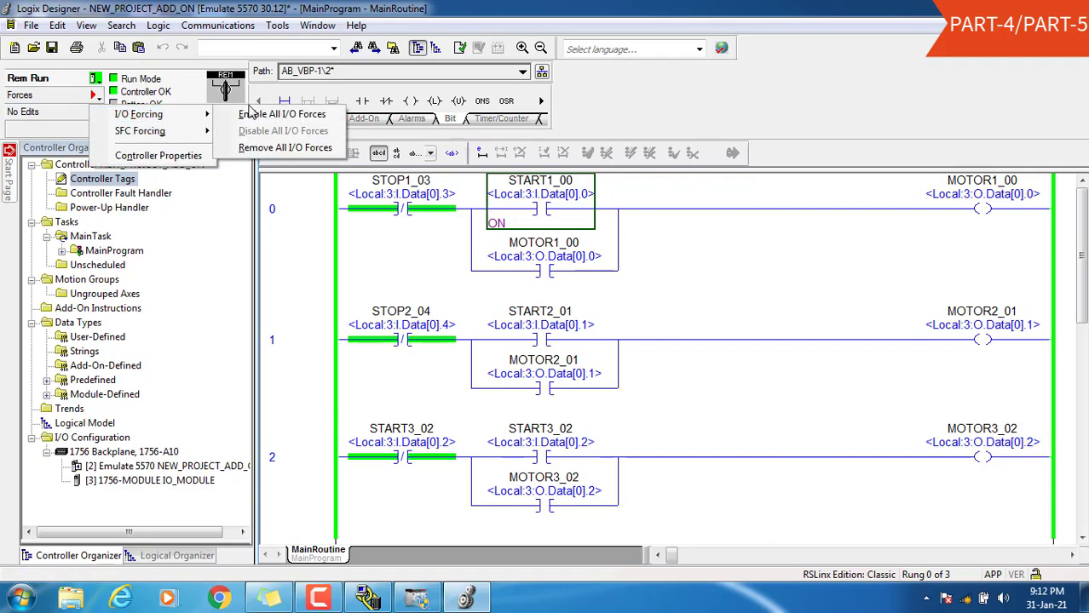
pyautogui.click(281, 115)
pyautogui.click(489, 330)
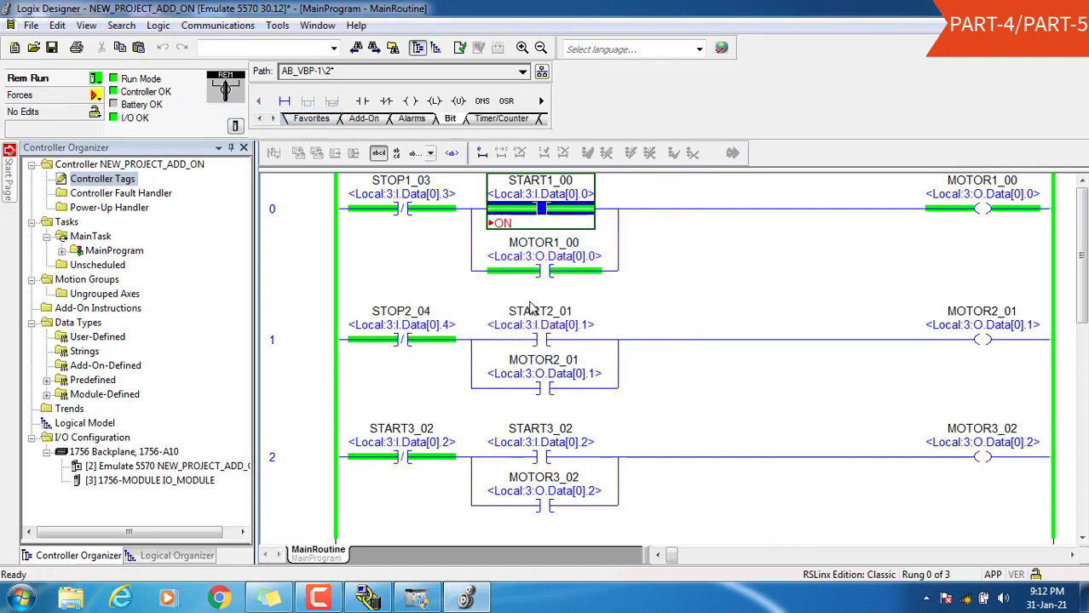
# Toggle the START1_00 bit in rung 0 and force that contact off.
pyautogui.rightClick(534, 219)
pyautogui.click(563, 381)
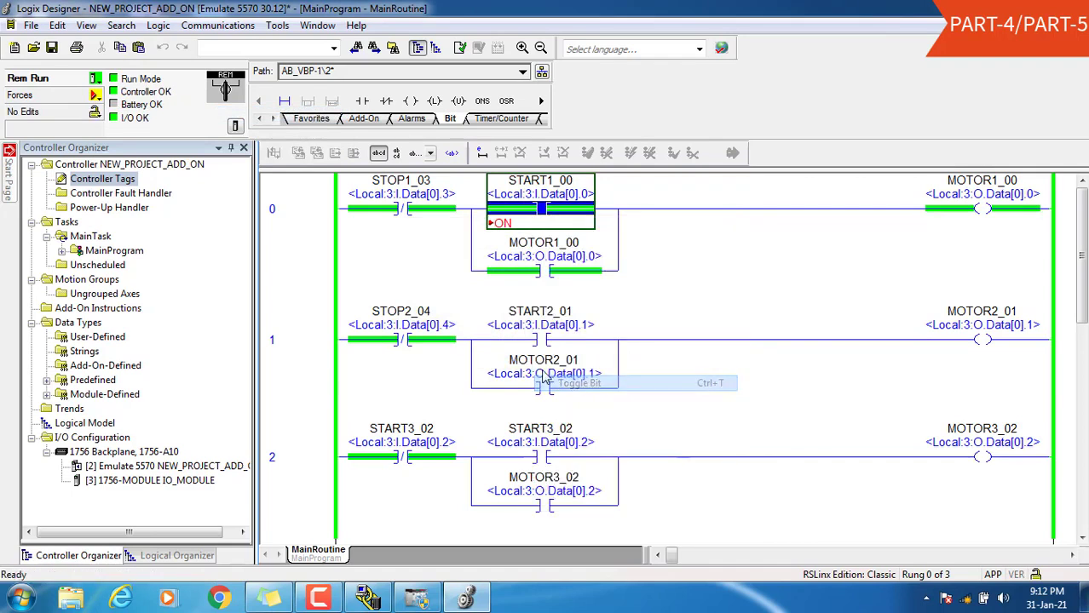
pyautogui.rightClick(537, 341)
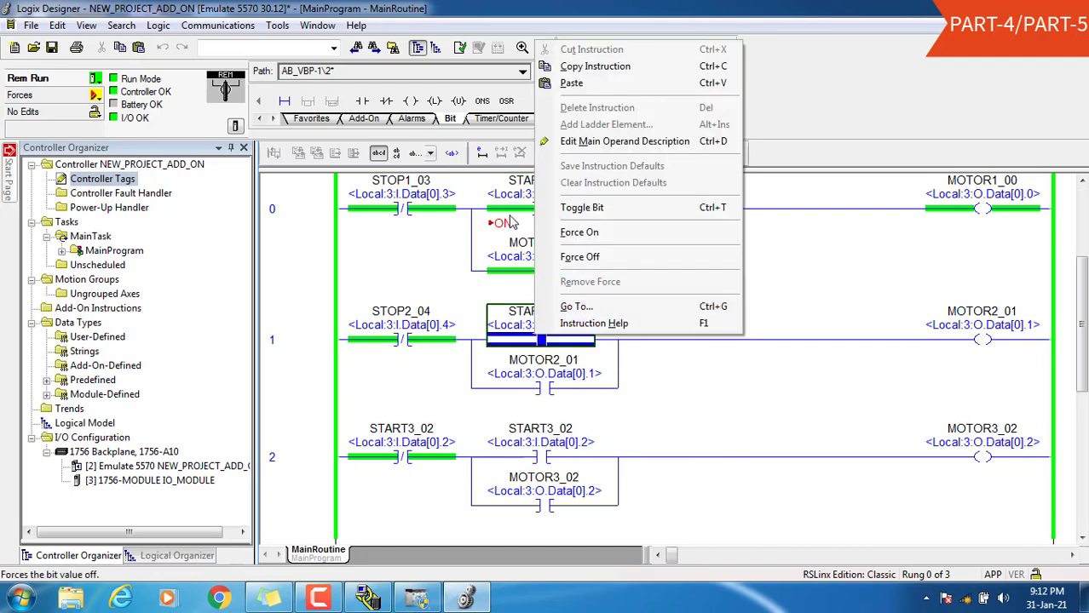
pyautogui.rightClick(511, 218)
pyautogui.click(558, 431)
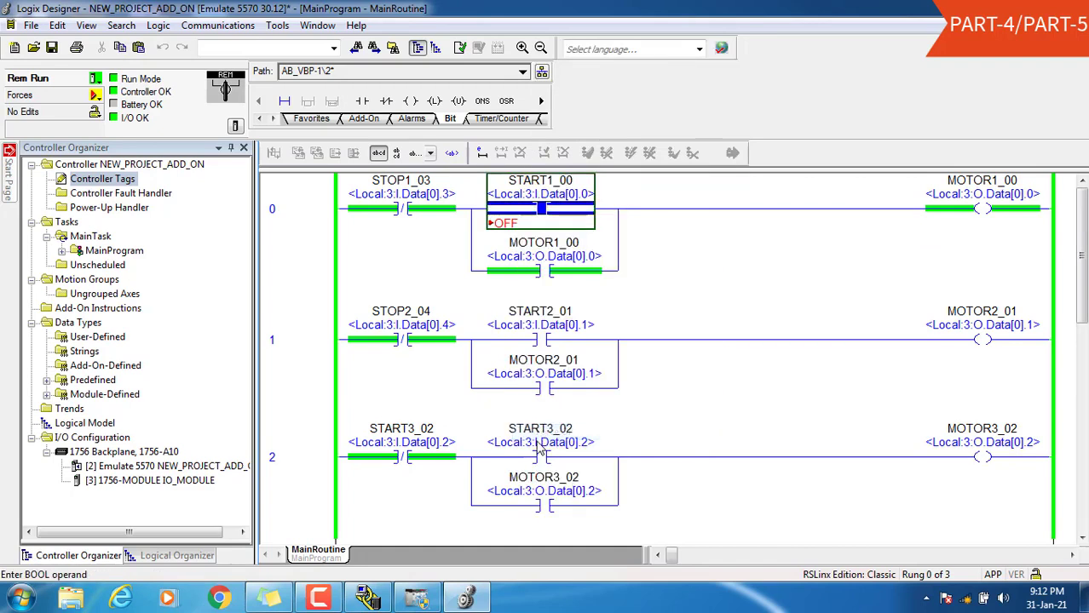
# Force the START2_01 contact in rung 1 on and back off to test latching of MOTOR2_01.
pyautogui.rightClick(559, 346)
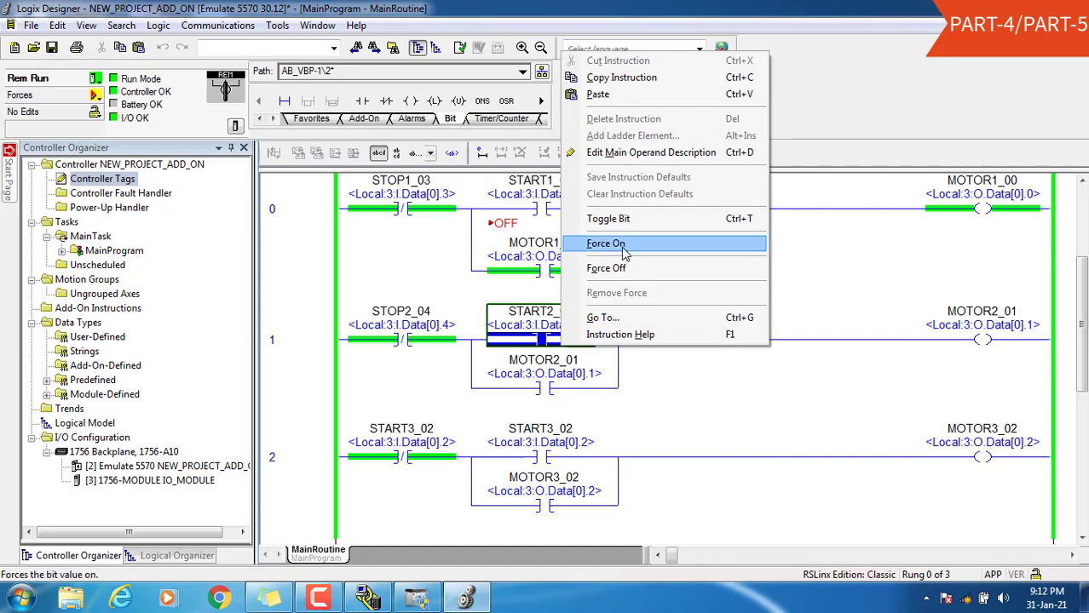
pyautogui.click(622, 249)
pyautogui.rightClick(554, 334)
pyautogui.click(610, 259)
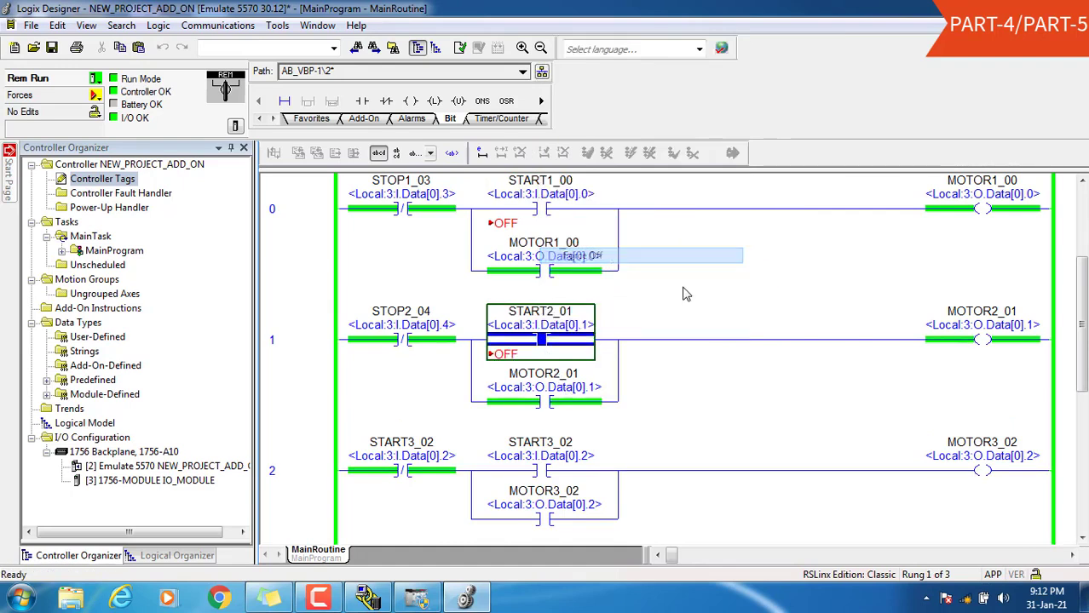
# Force the START3_02 contact in rung 2 on and back off to test MOTOR3_02.
pyautogui.scroll(-3, 673, 387)
pyautogui.rightClick(559, 349)
pyautogui.rightClick(531, 346)
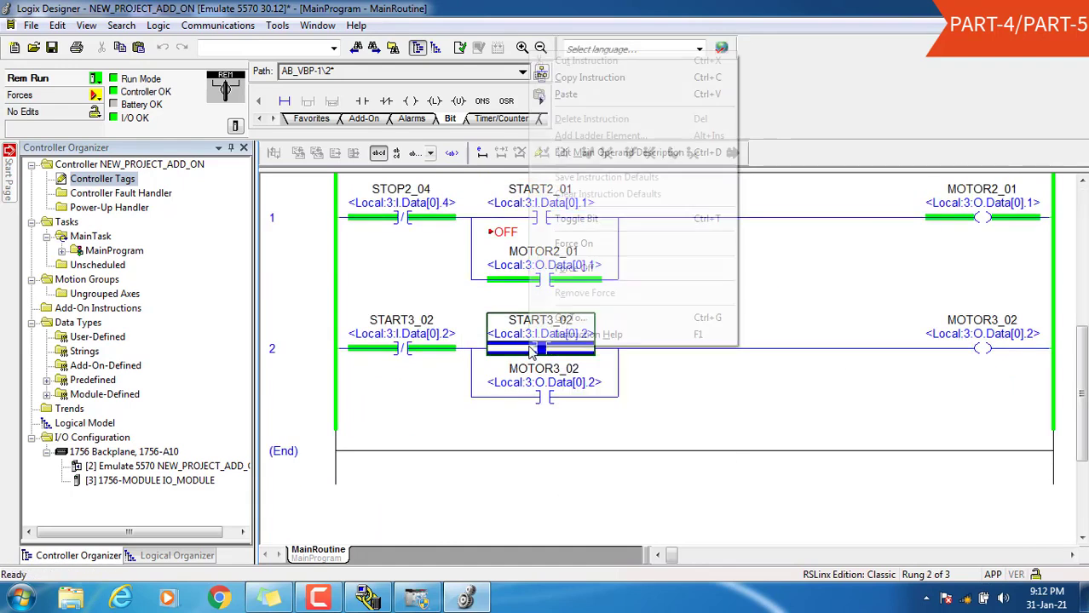
pyautogui.click(579, 246)
pyautogui.rightClick(540, 351)
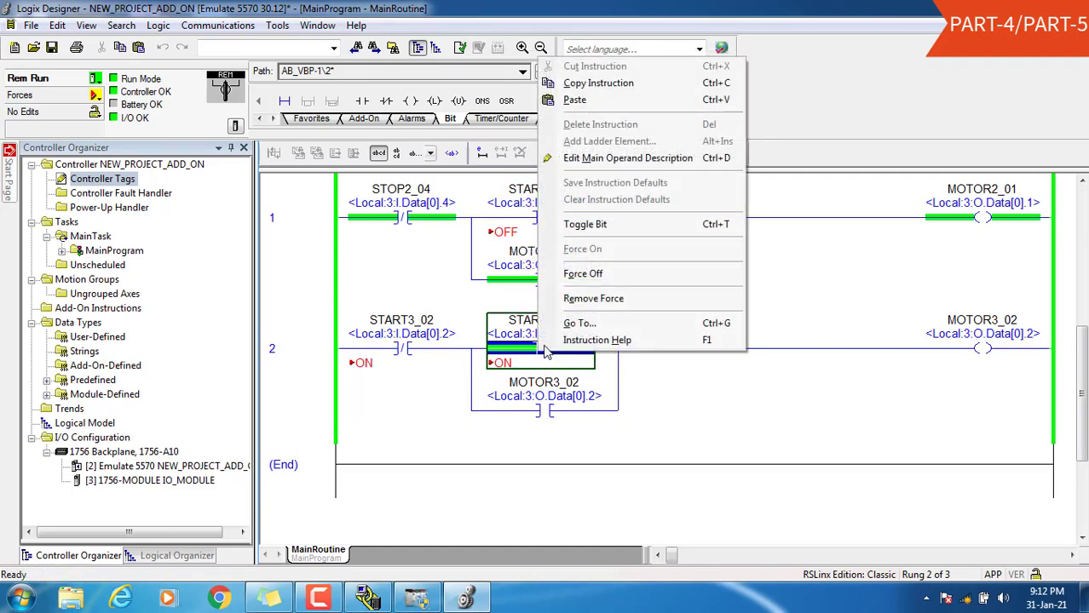
pyautogui.click(585, 274)
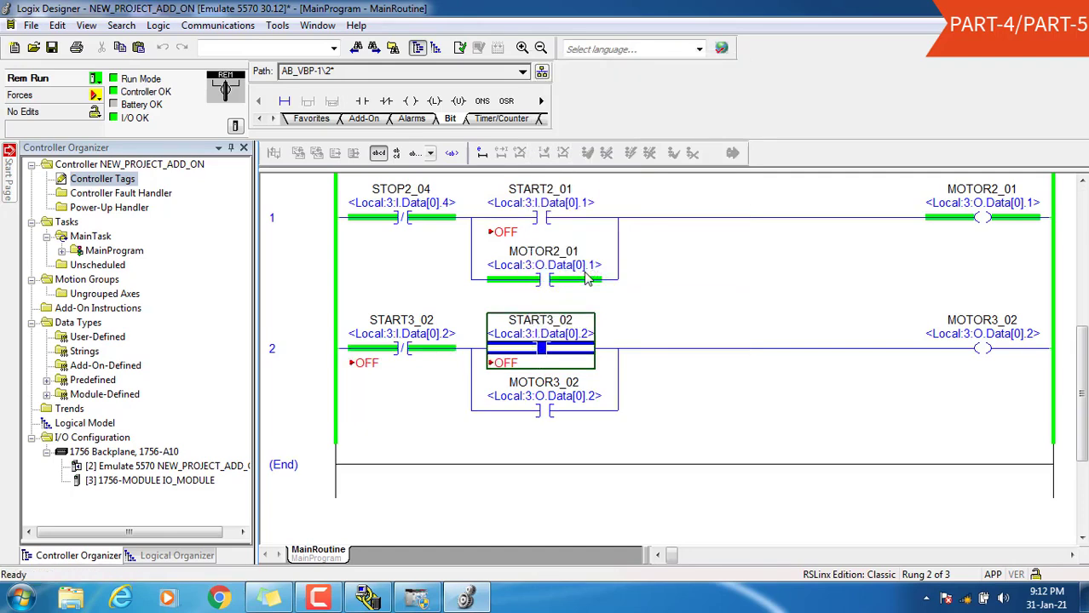
# Edit rung 2 online to assign STOP3_05 to its normally closed contact, and finalize all edits in the program.
pyautogui.click(298, 343)
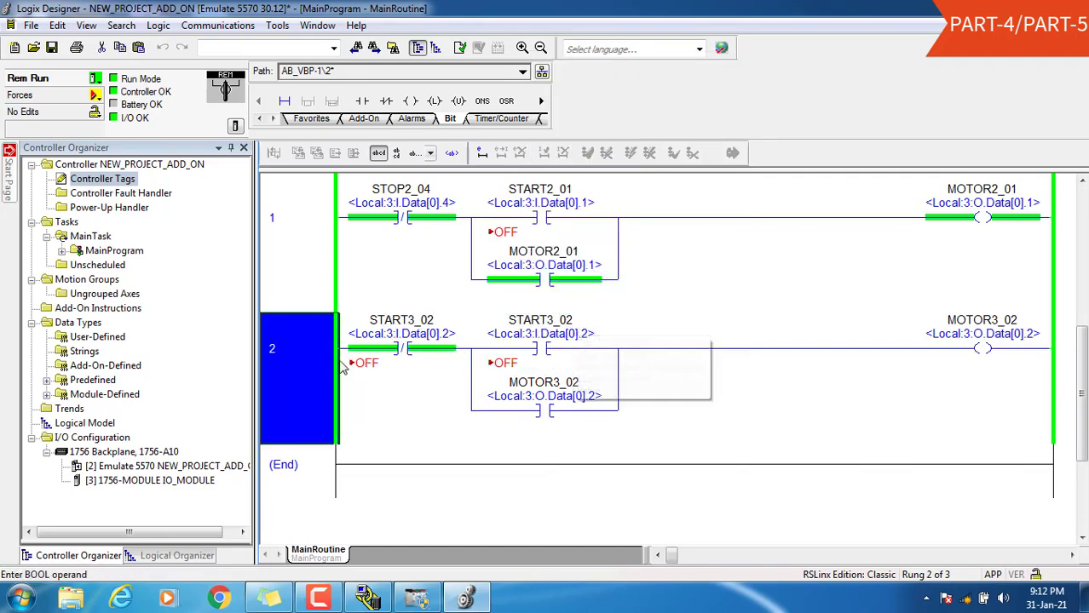
pyautogui.hotkey('ctrl', 'c')
pyautogui.hotkey('ctrl', 'v')
pyautogui.doubleClick(401, 332)
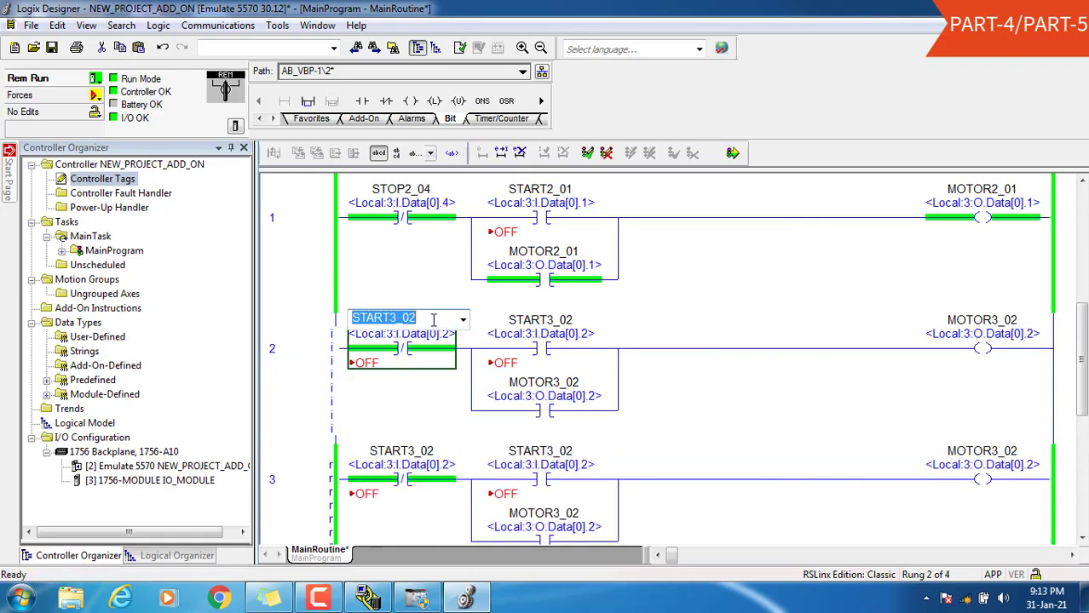
pyautogui.click(462, 321)
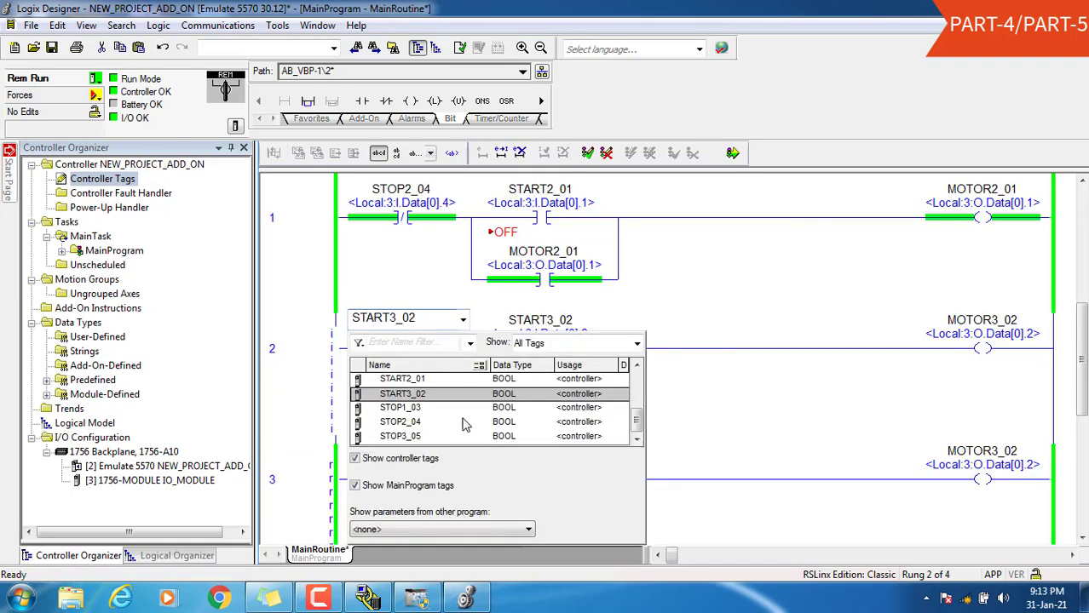
pyautogui.click(409, 436)
pyautogui.press('Return')
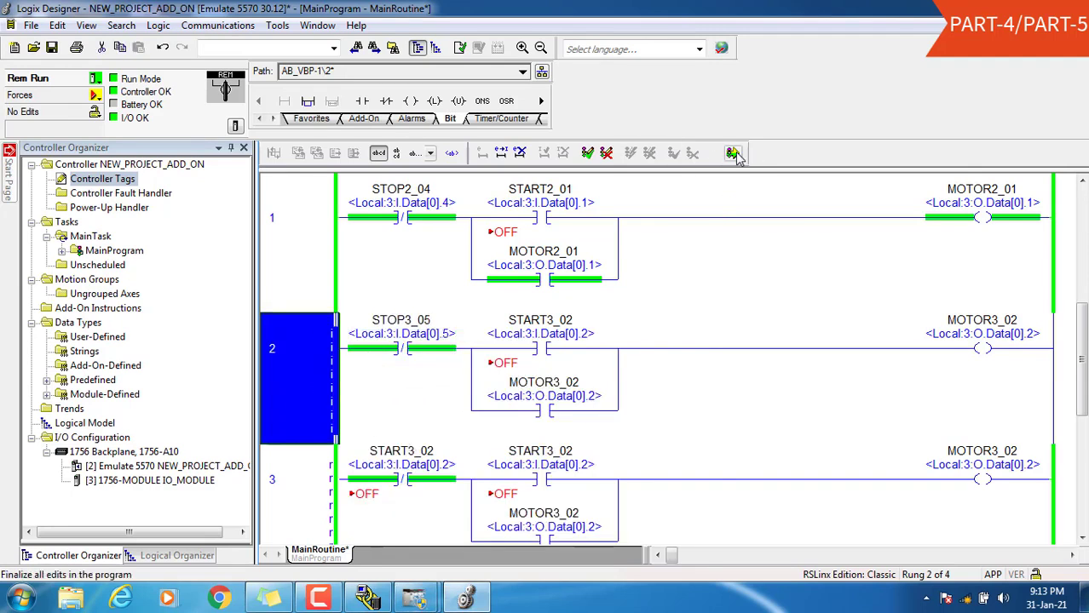
pyautogui.click(733, 152)
pyautogui.click(456, 475)
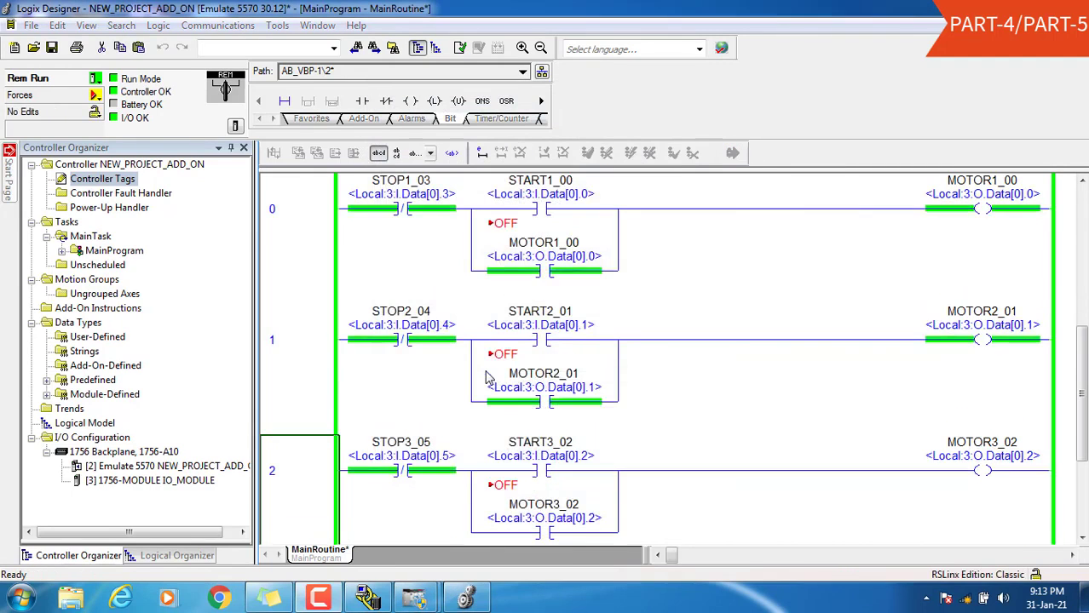
# Force the START3_02 contact on and back off in the edited rung 2 to test latching of MOTOR3_02.
pyautogui.rightClick(545, 468)
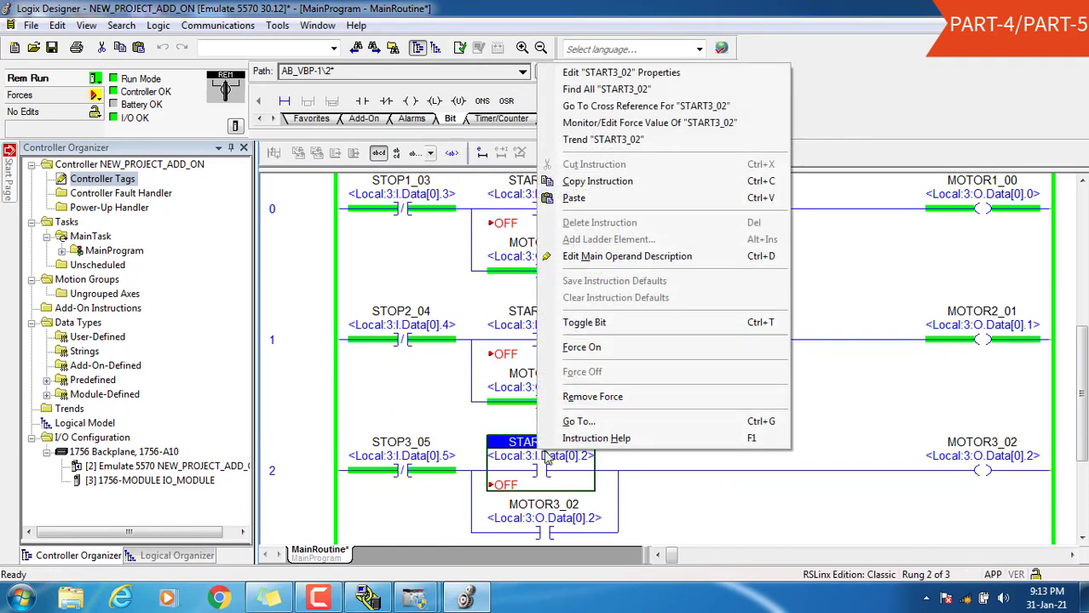
pyautogui.click(569, 347)
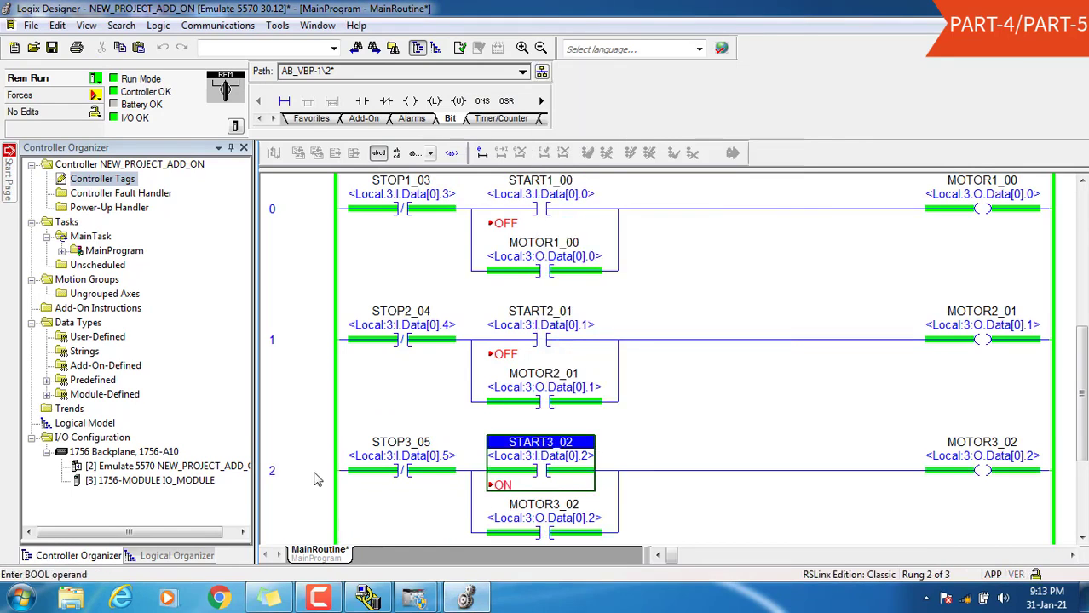
pyautogui.rightClick(523, 486)
pyautogui.click(588, 389)
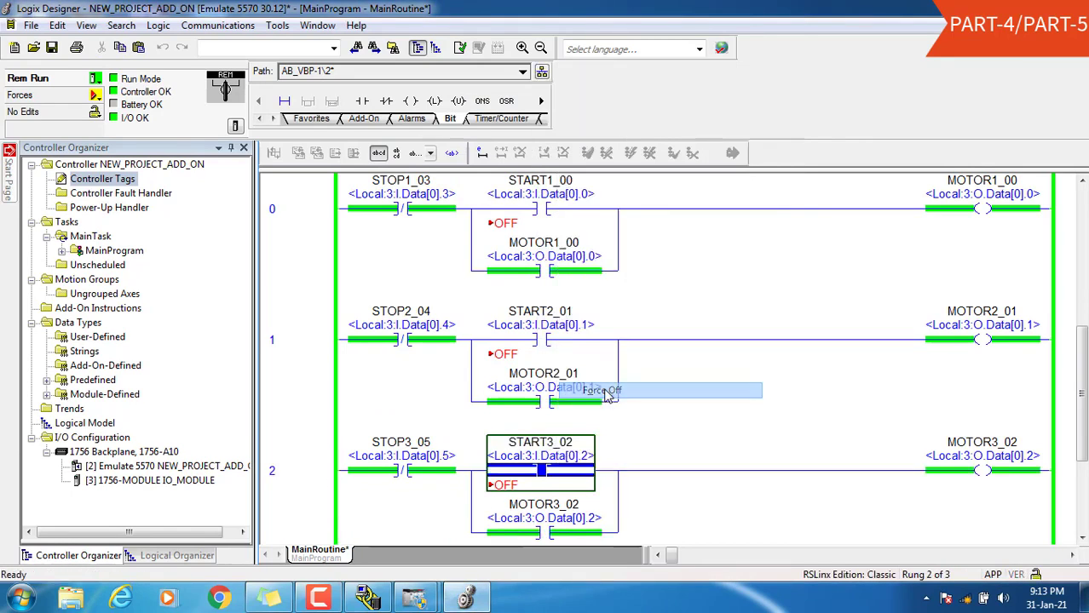
pyautogui.click(311, 460)
pyautogui.scroll(1, 966, 276)
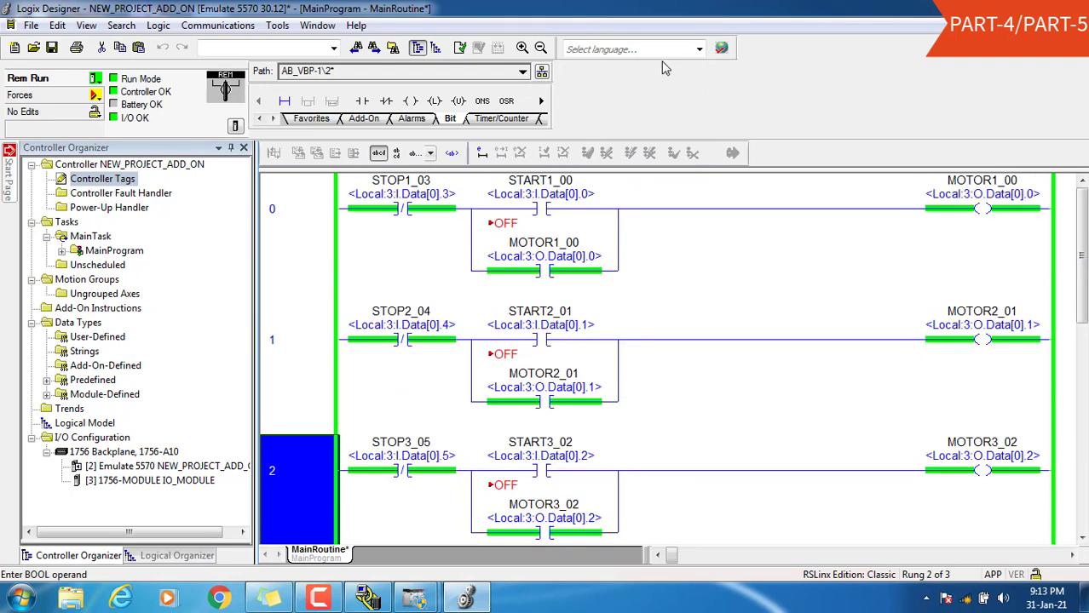
pyautogui.click(540, 48)
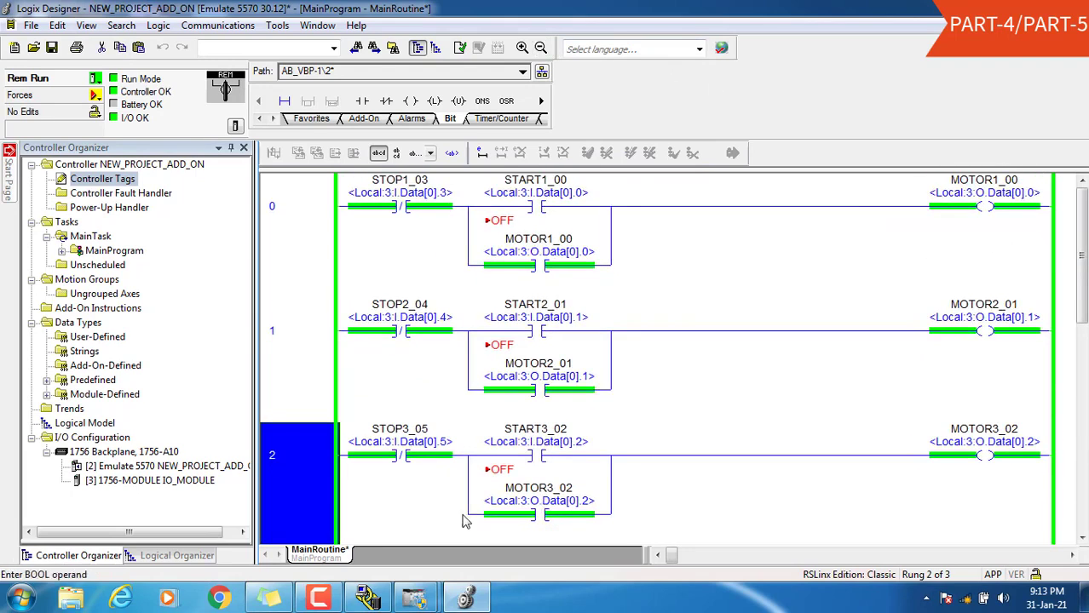
# Switch to Logix Emulate, examine the I/O data outputs of the slot 3 simulator module, and minimize the emulator.
pyautogui.click(415, 596)
pyautogui.click(479, 523)
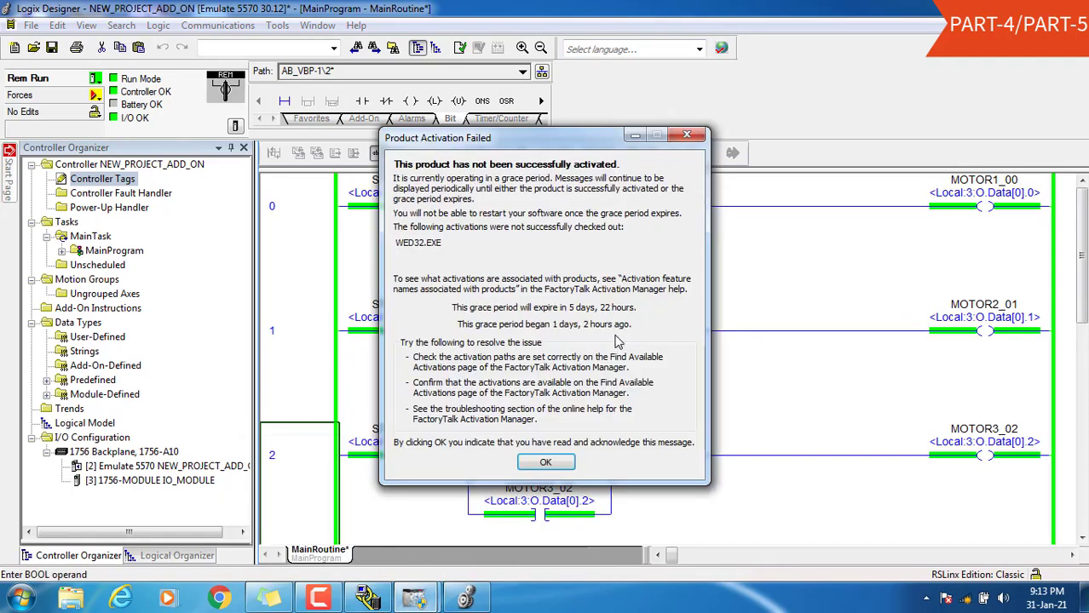
pyautogui.click(694, 137)
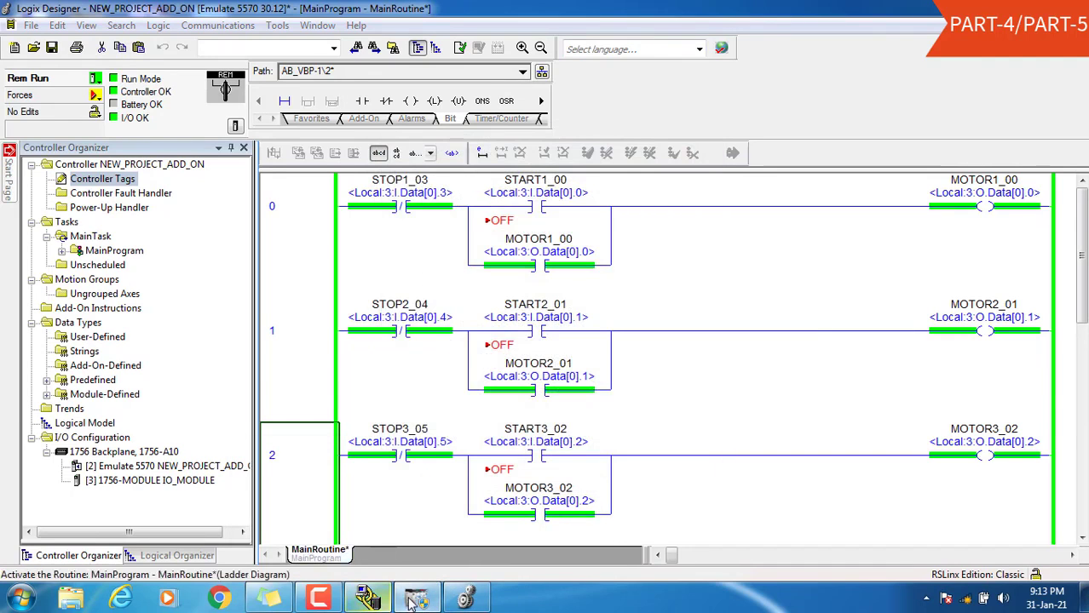
pyautogui.click(415, 596)
pyautogui.rightClick(460, 164)
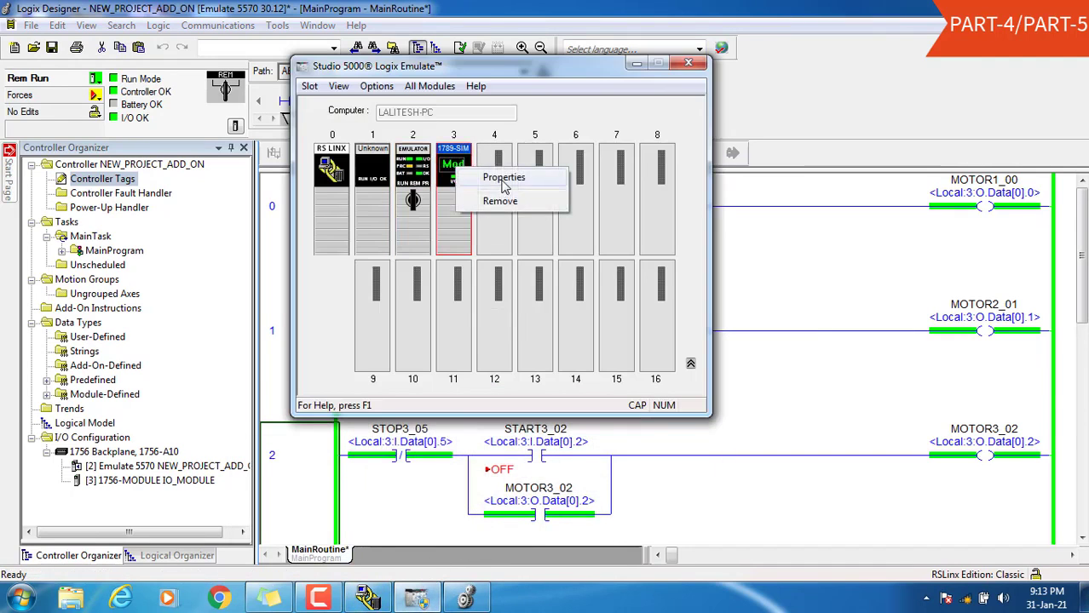
pyautogui.click(498, 173)
pyautogui.click(410, 175)
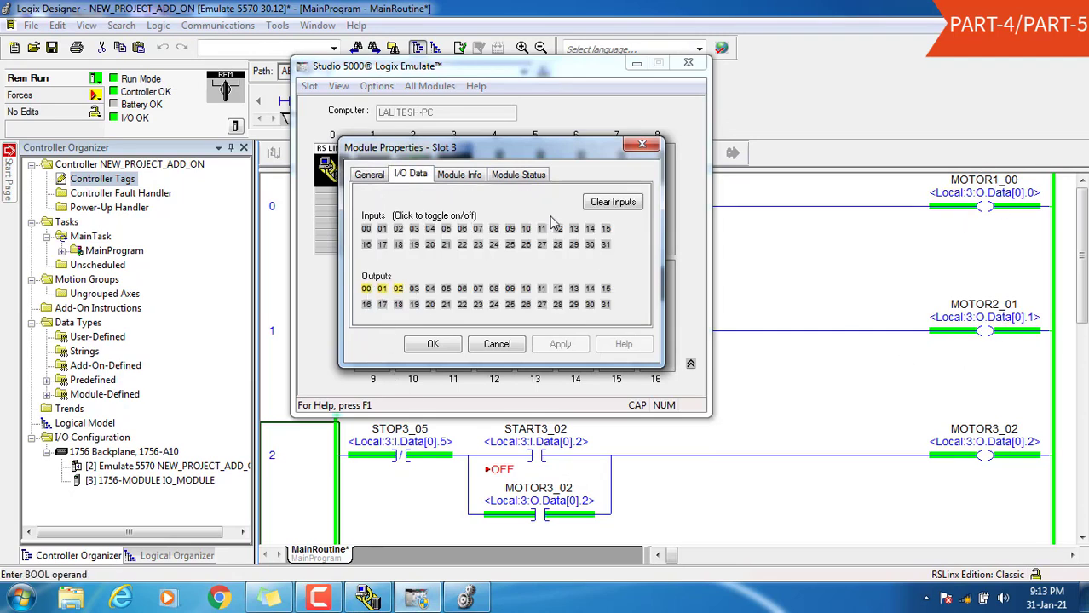
pyautogui.click(497, 344)
pyautogui.click(636, 64)
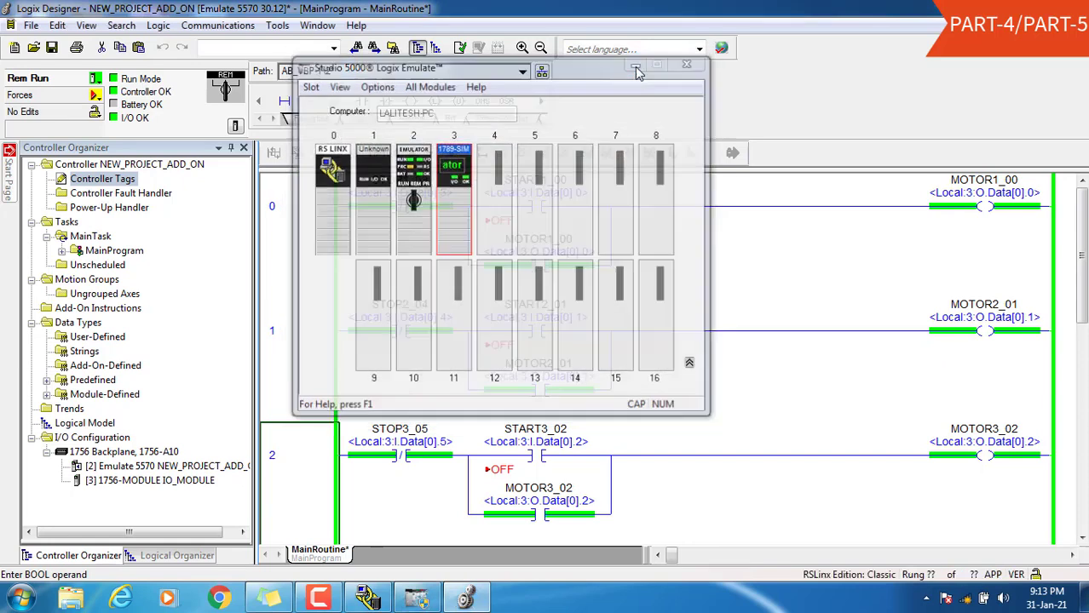
# Take the project offline from the emulated controller.
pyautogui.click(94, 78)
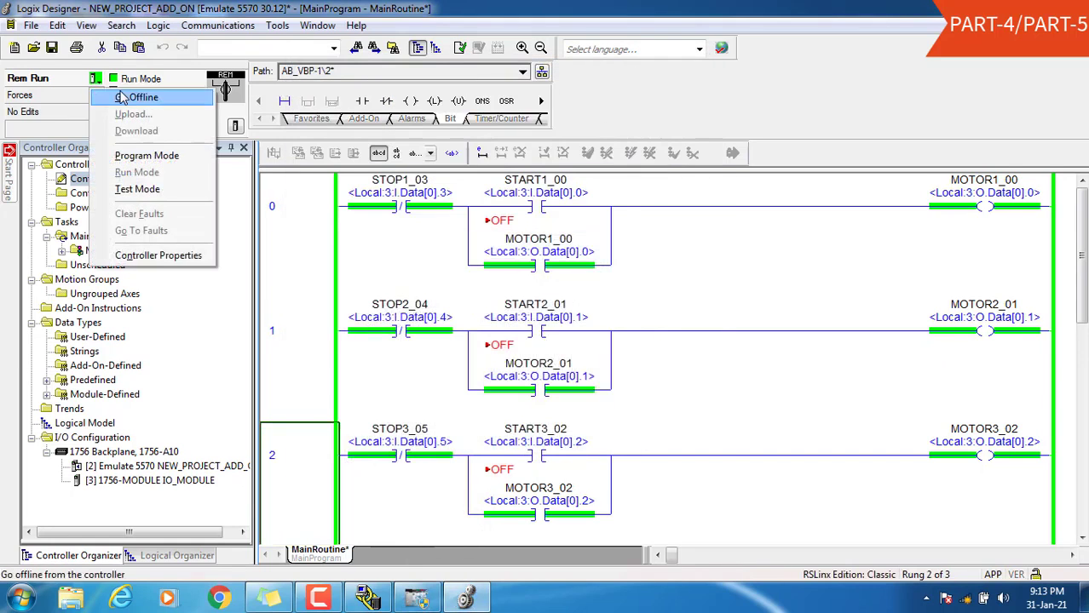
pyautogui.click(149, 92)
pyautogui.click(339, 228)
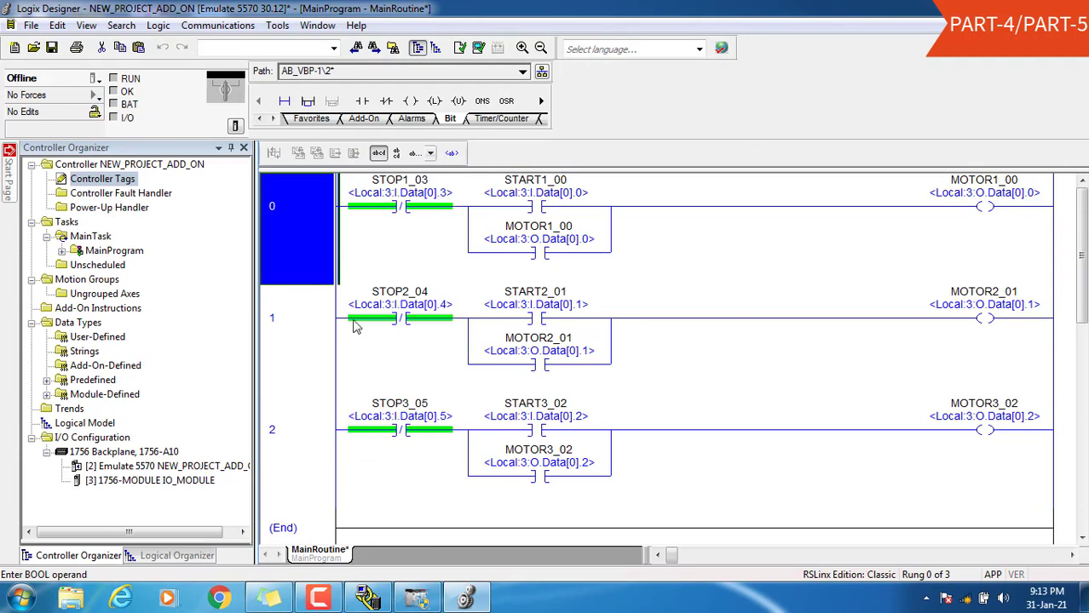